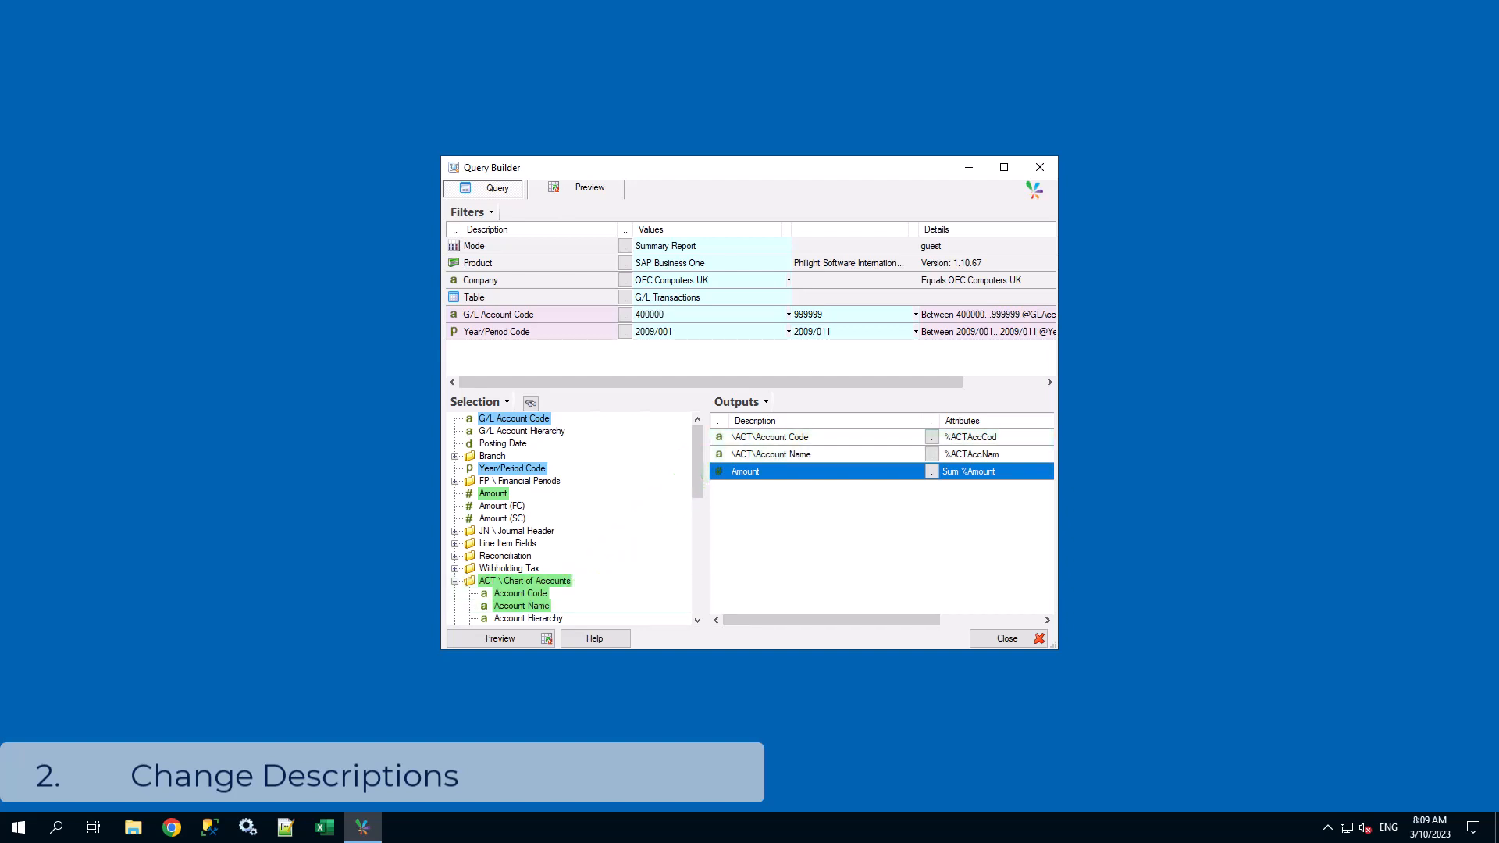
Step: Customise the description of the \ACT\Account Code output to read "Account Code" in its output options
{"action": "left_click", "coordinate": [856, 439]}
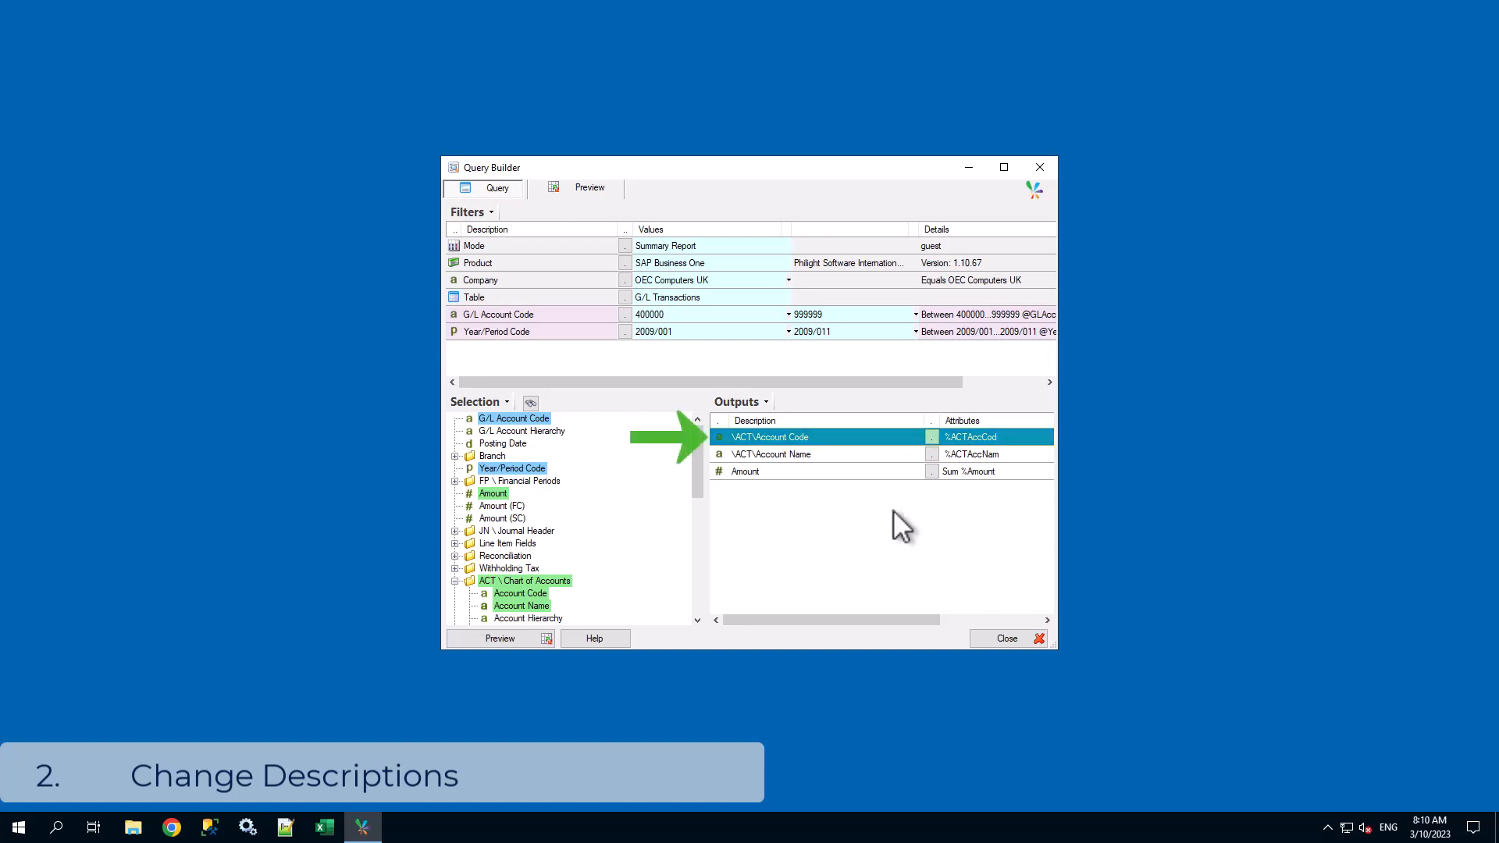
{"action": "right_click", "coordinate": [819, 438]}
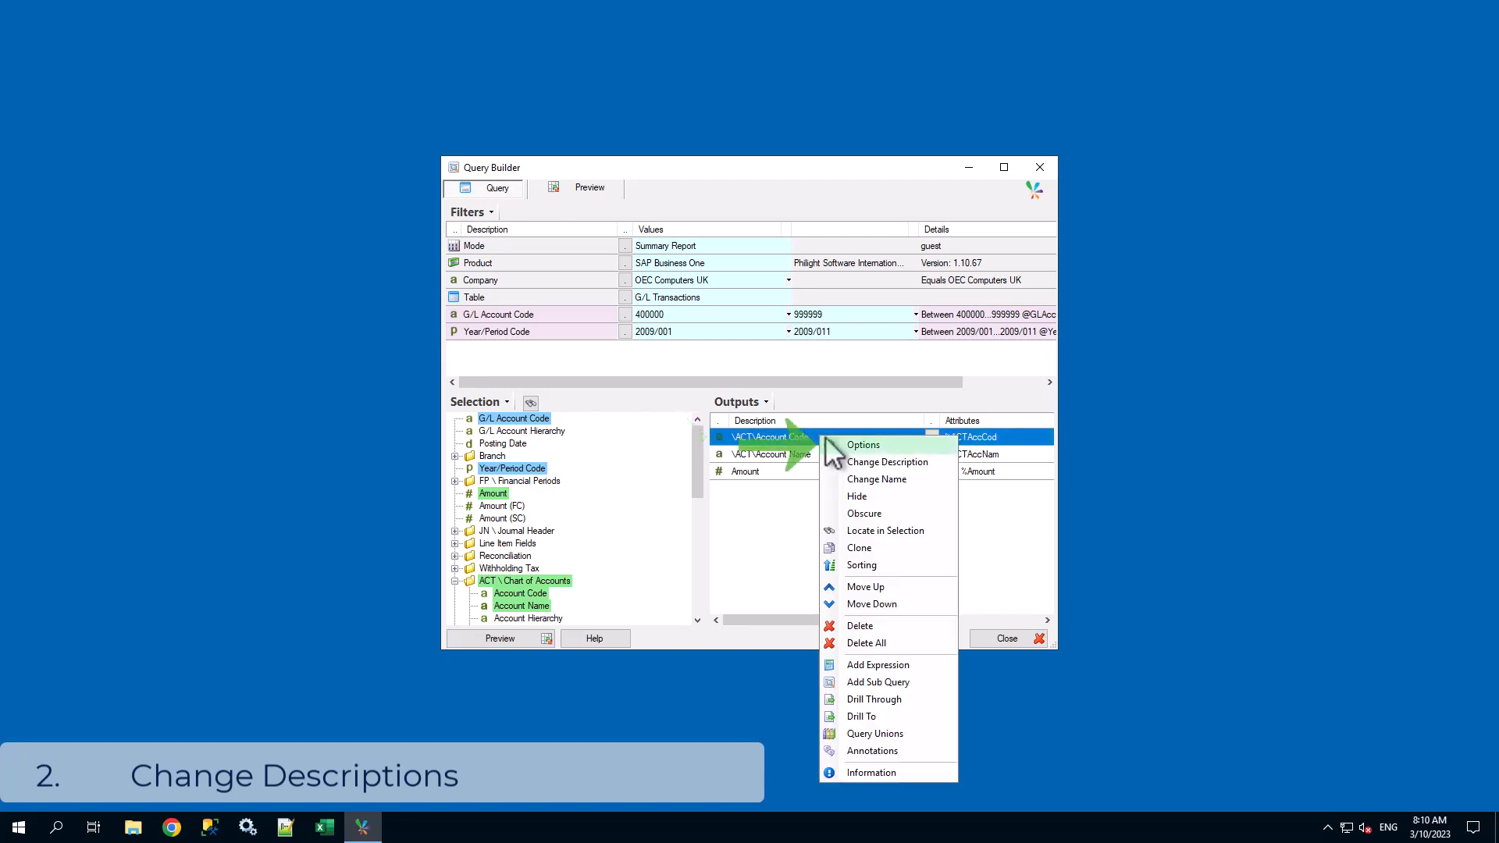
{"action": "left_click", "coordinate": [897, 448]}
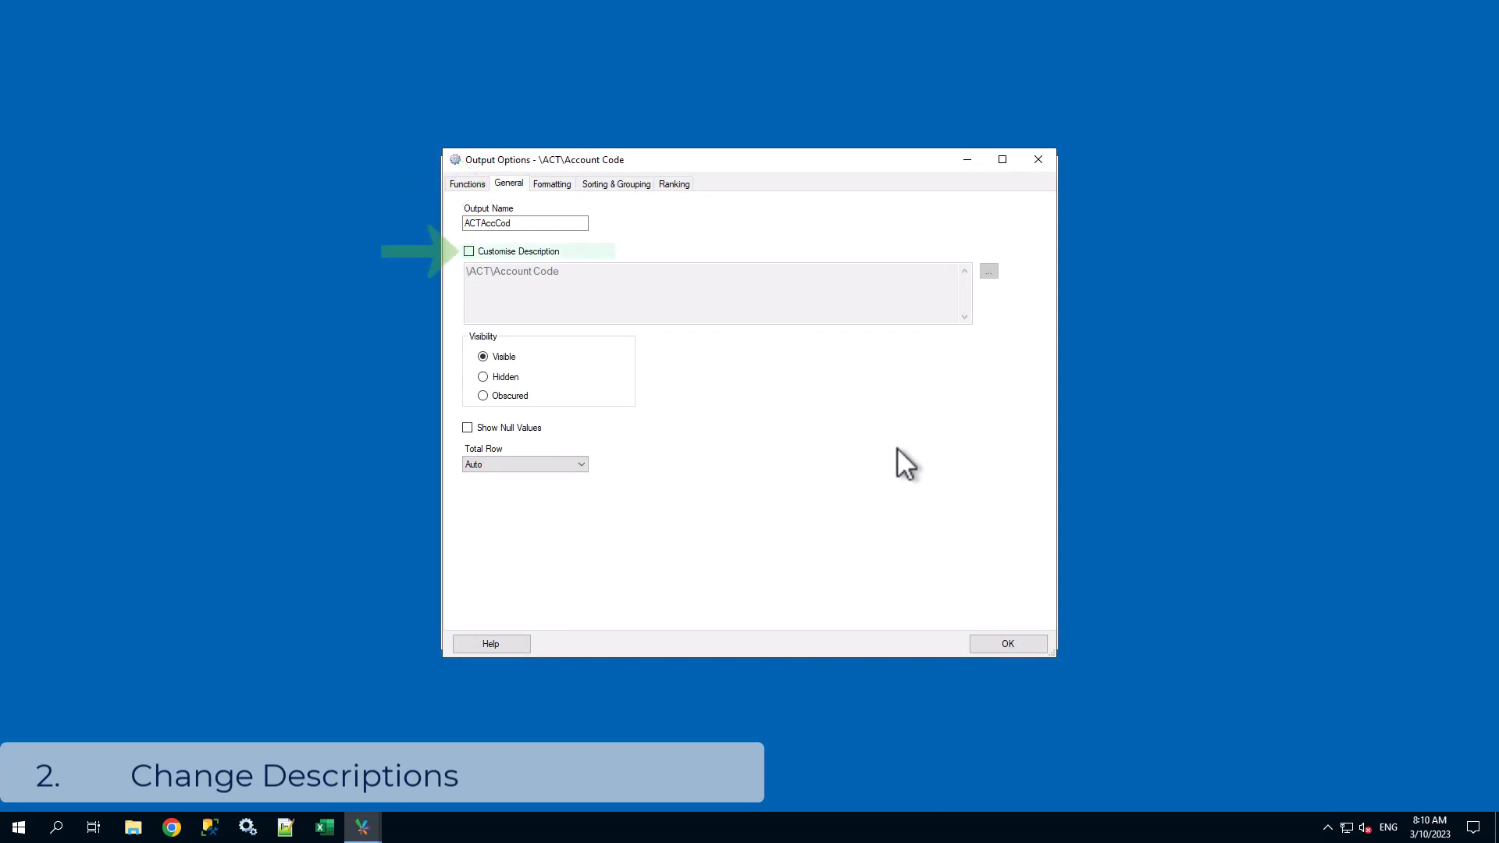
{"action": "left_click", "coordinate": [492, 251]}
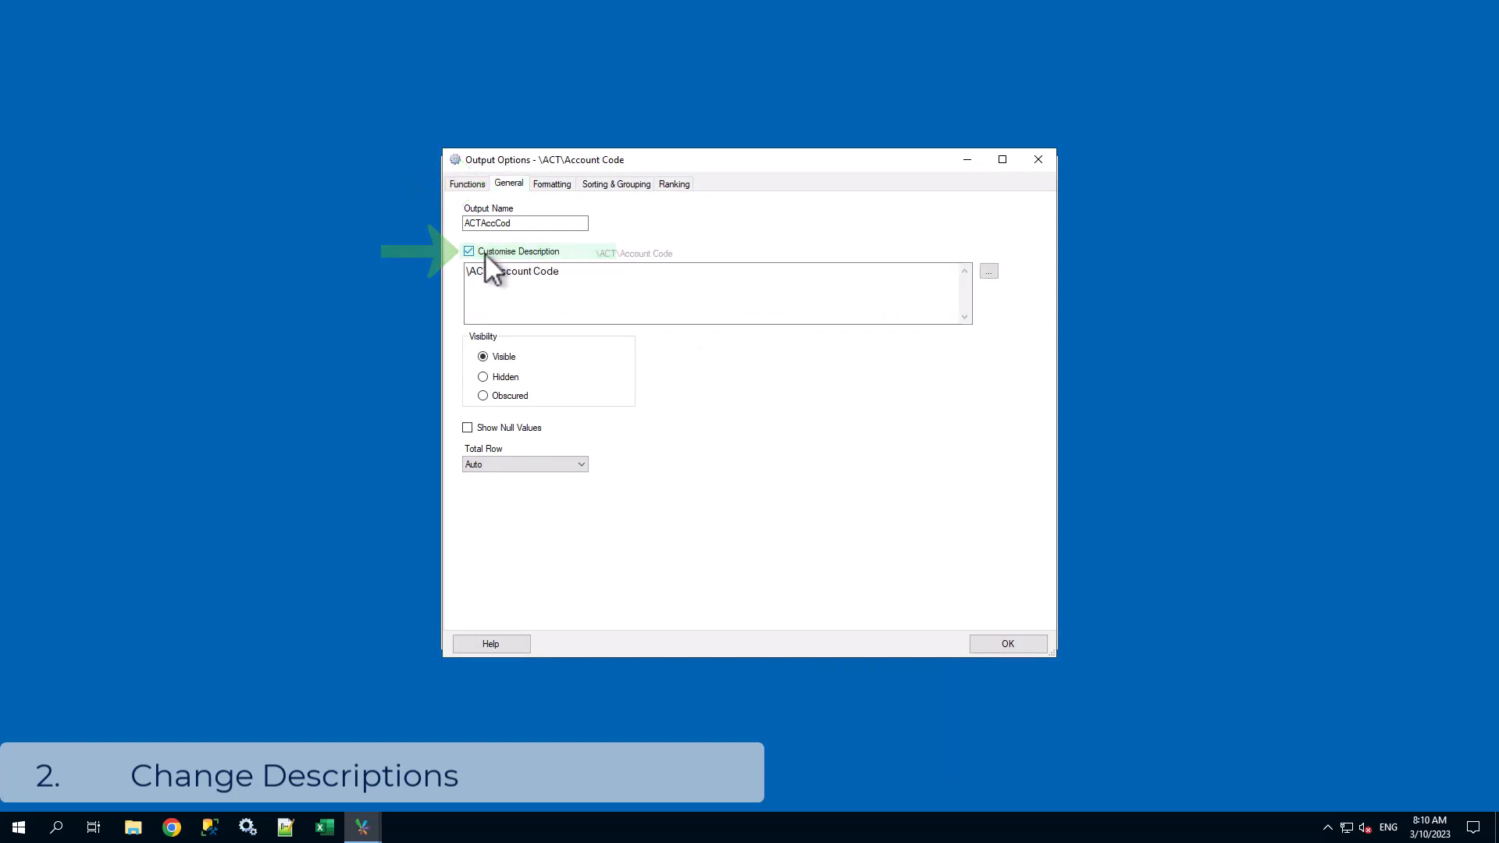
{"action": "left_click_drag", "start_coordinate": [493, 273], "coordinate": [458, 277]}
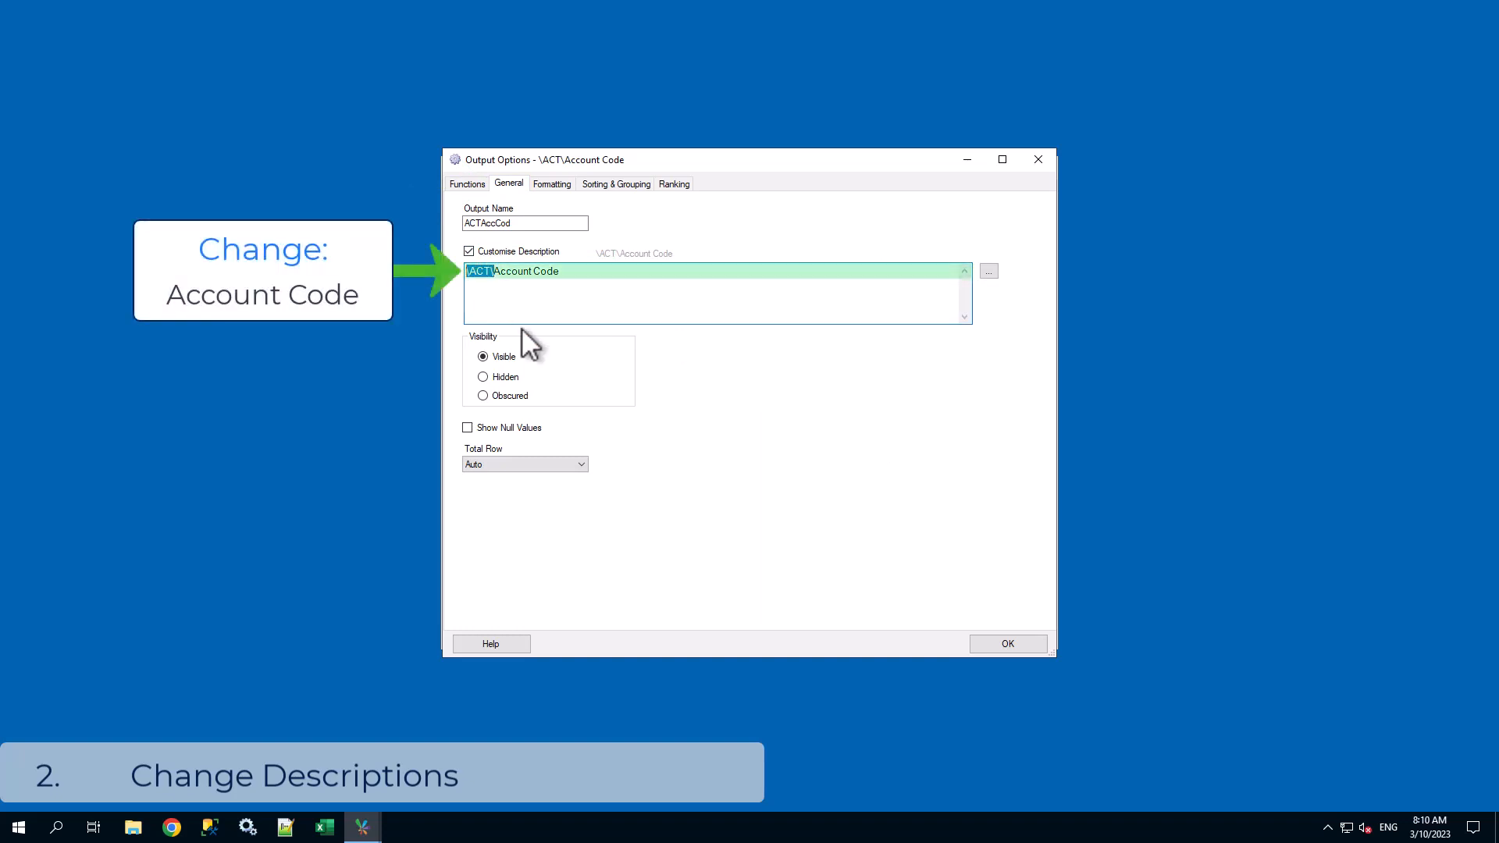
{"action": "key", "text": "Delete"}
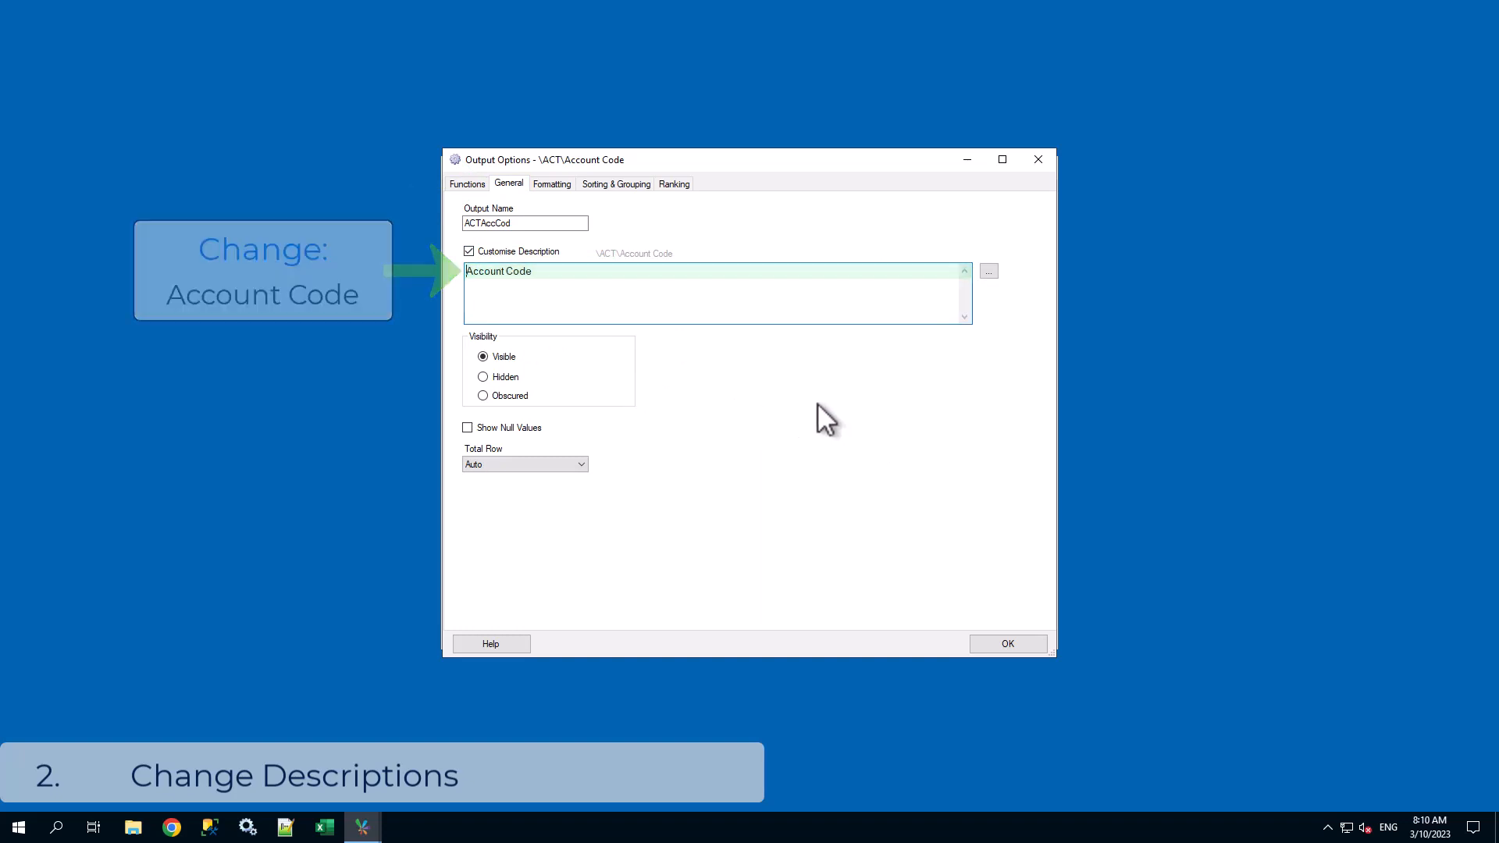
{"action": "left_click", "coordinate": [1007, 644]}
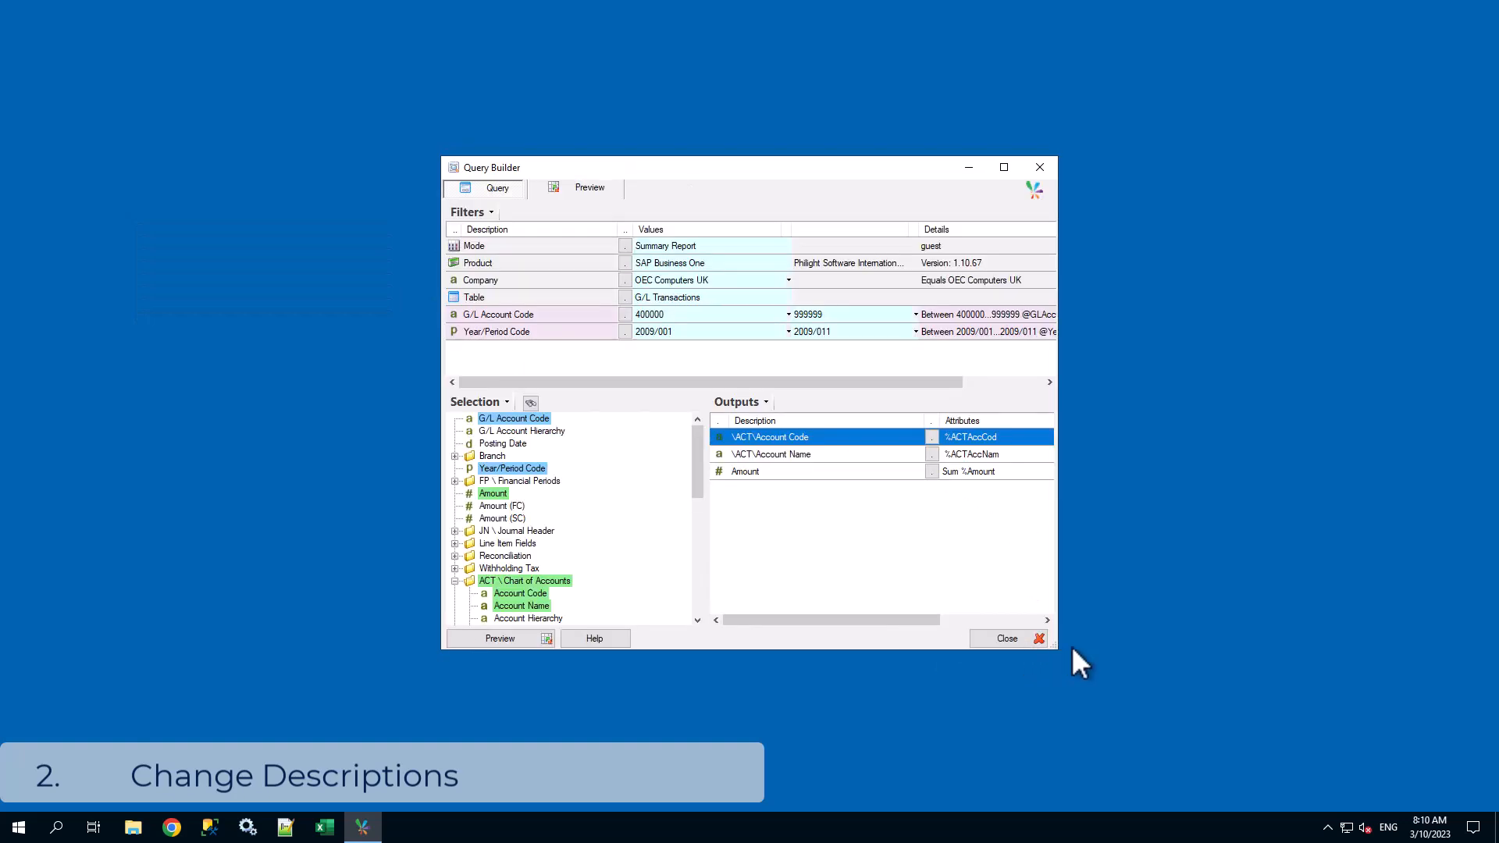
Step: Rename the description of the \ACT\Account Name output to "Account Name"
{"action": "left_click", "coordinate": [883, 457]}
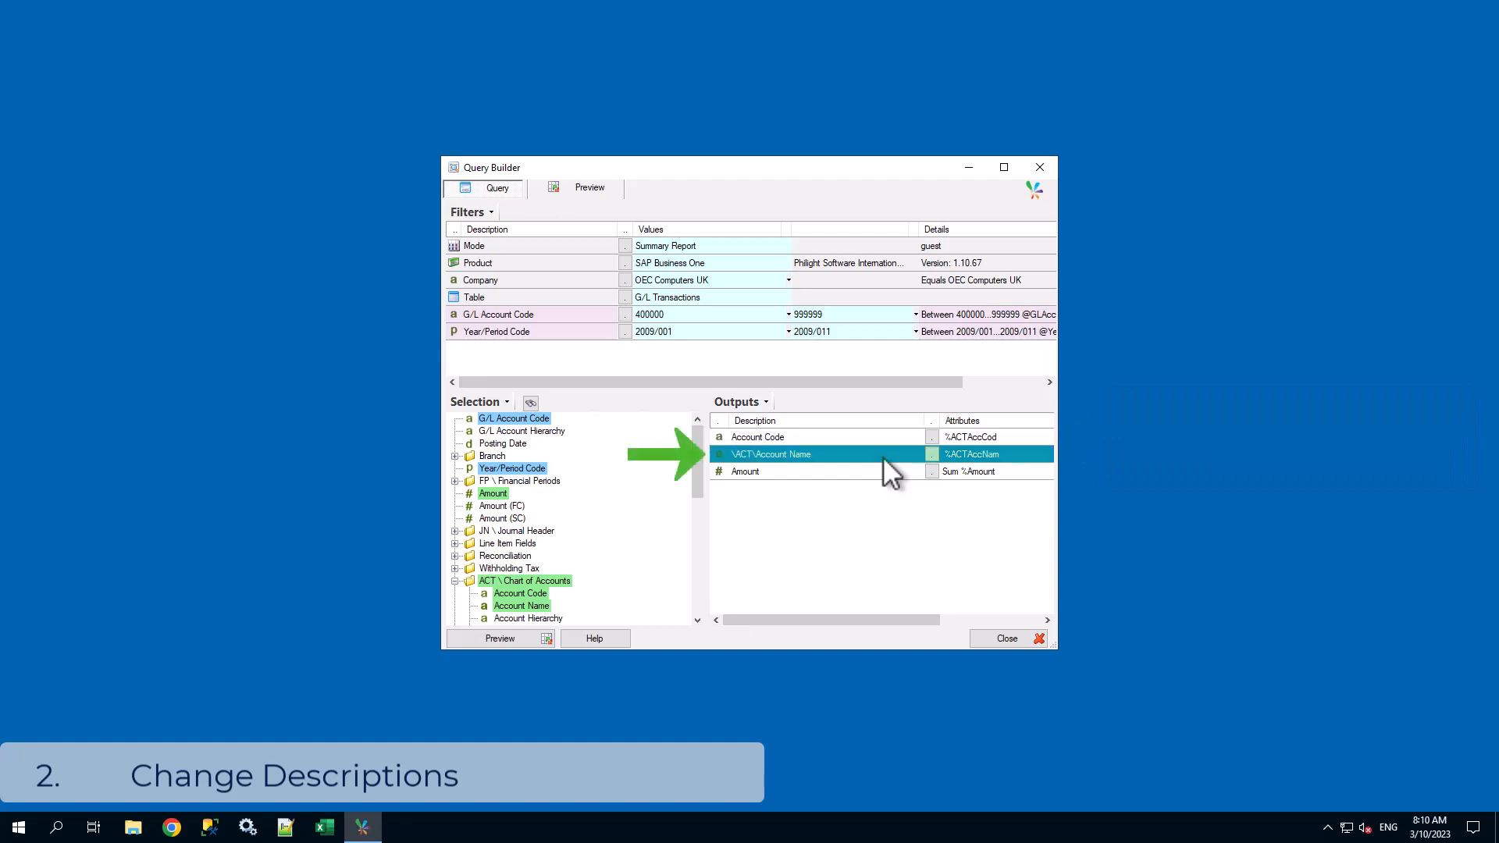
{"action": "right_click", "coordinate": [885, 468]}
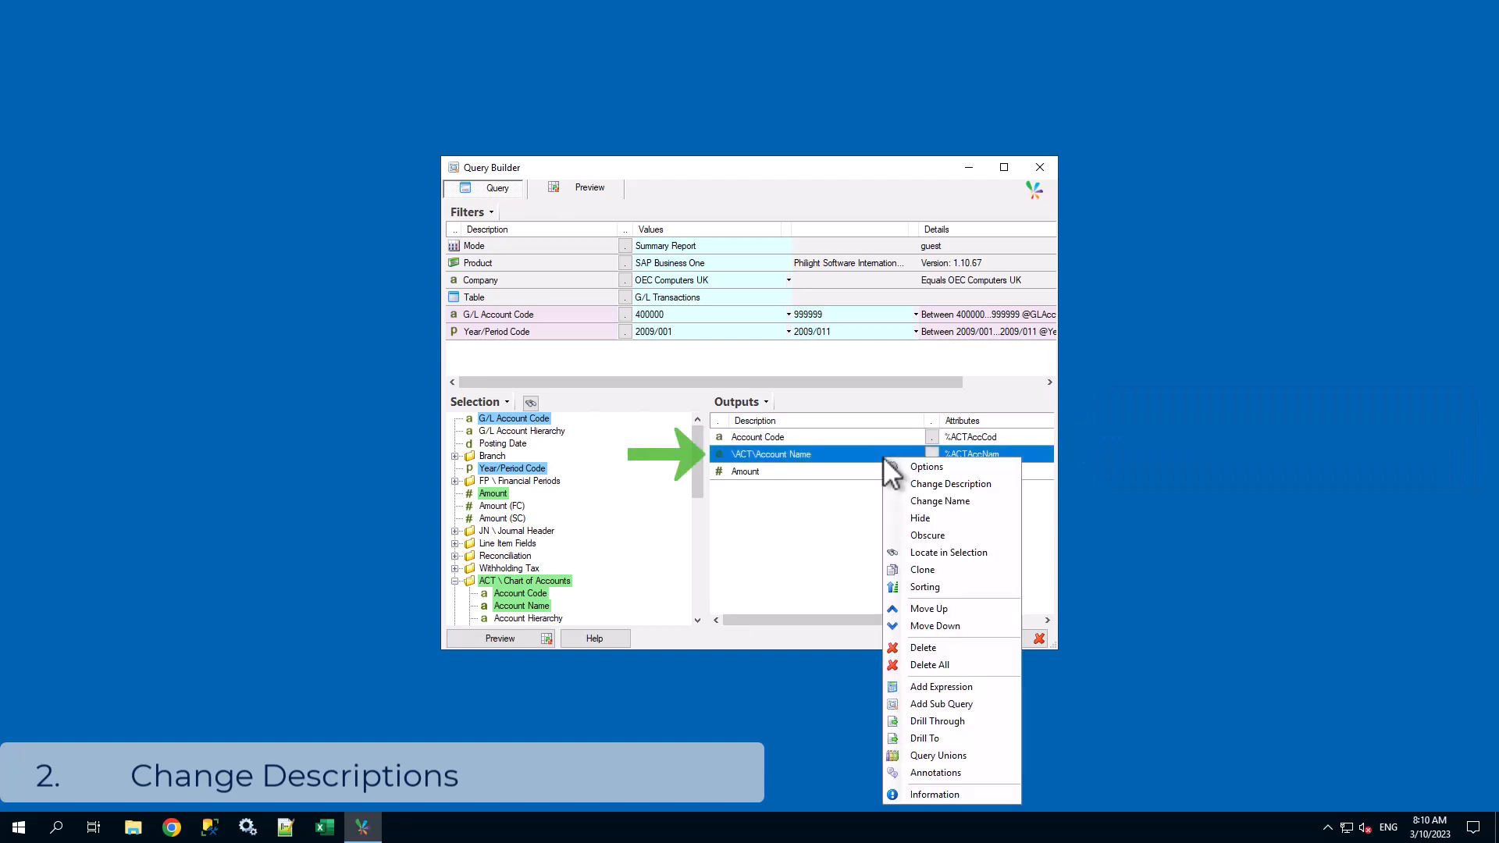
{"action": "left_click", "coordinate": [1006, 487]}
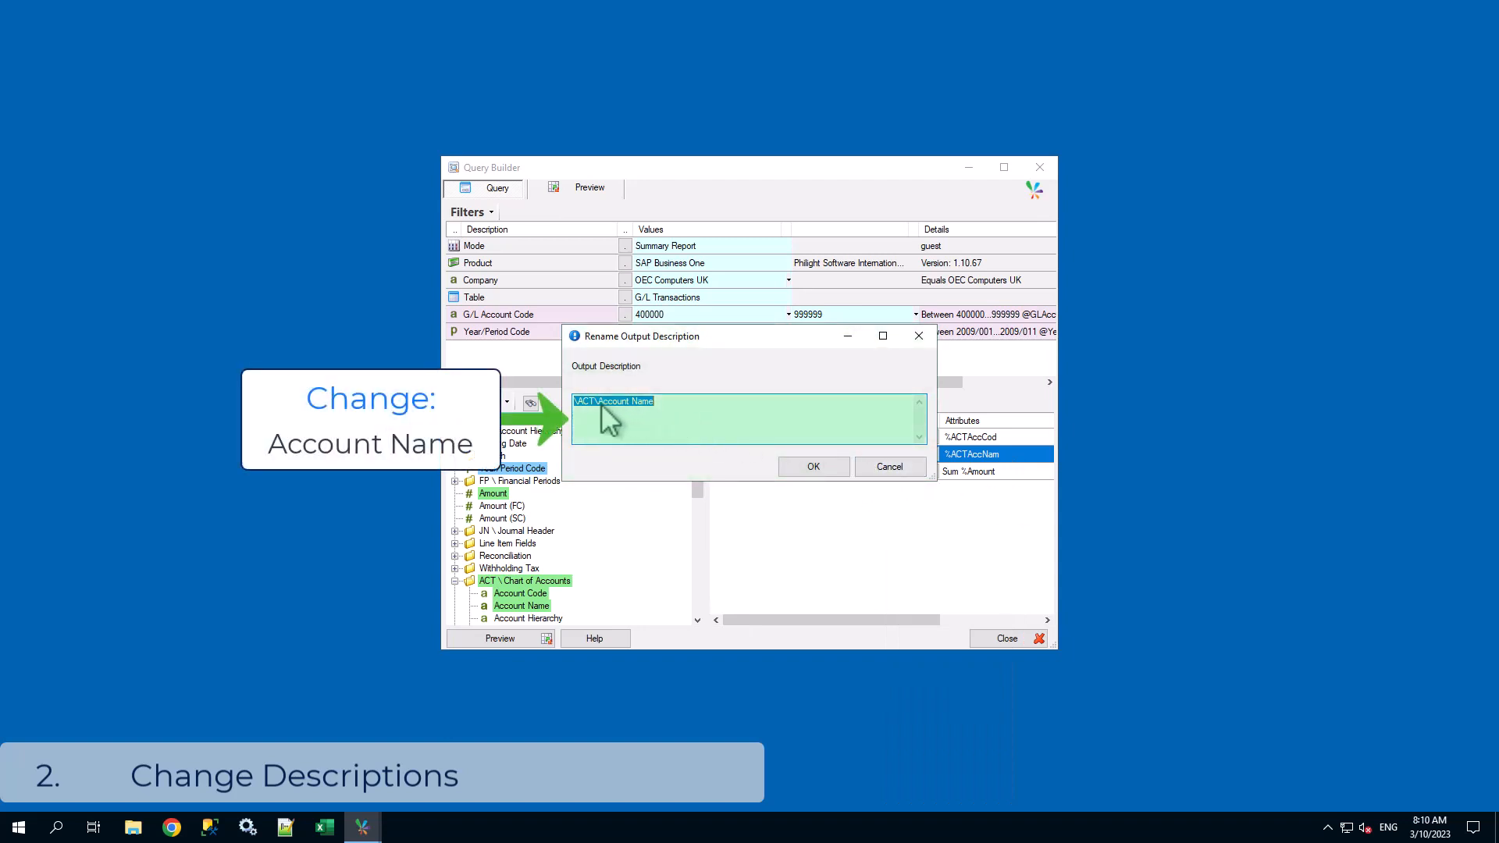
{"action": "left_click_drag", "start_coordinate": [598, 403], "coordinate": [556, 407]}
{"action": "key", "text": "Delete"}
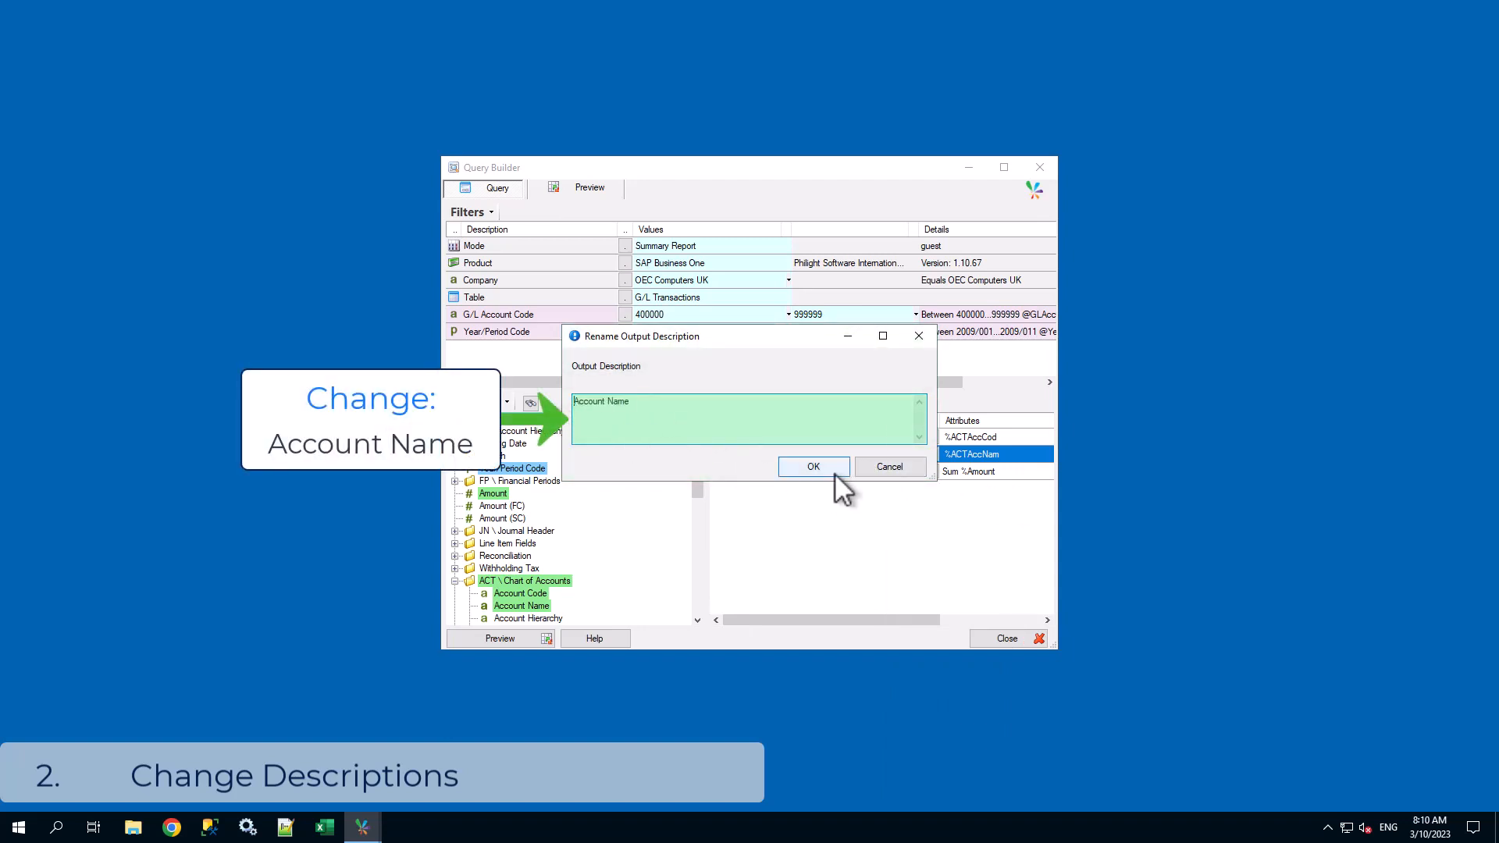
{"action": "left_click", "coordinate": [835, 473]}
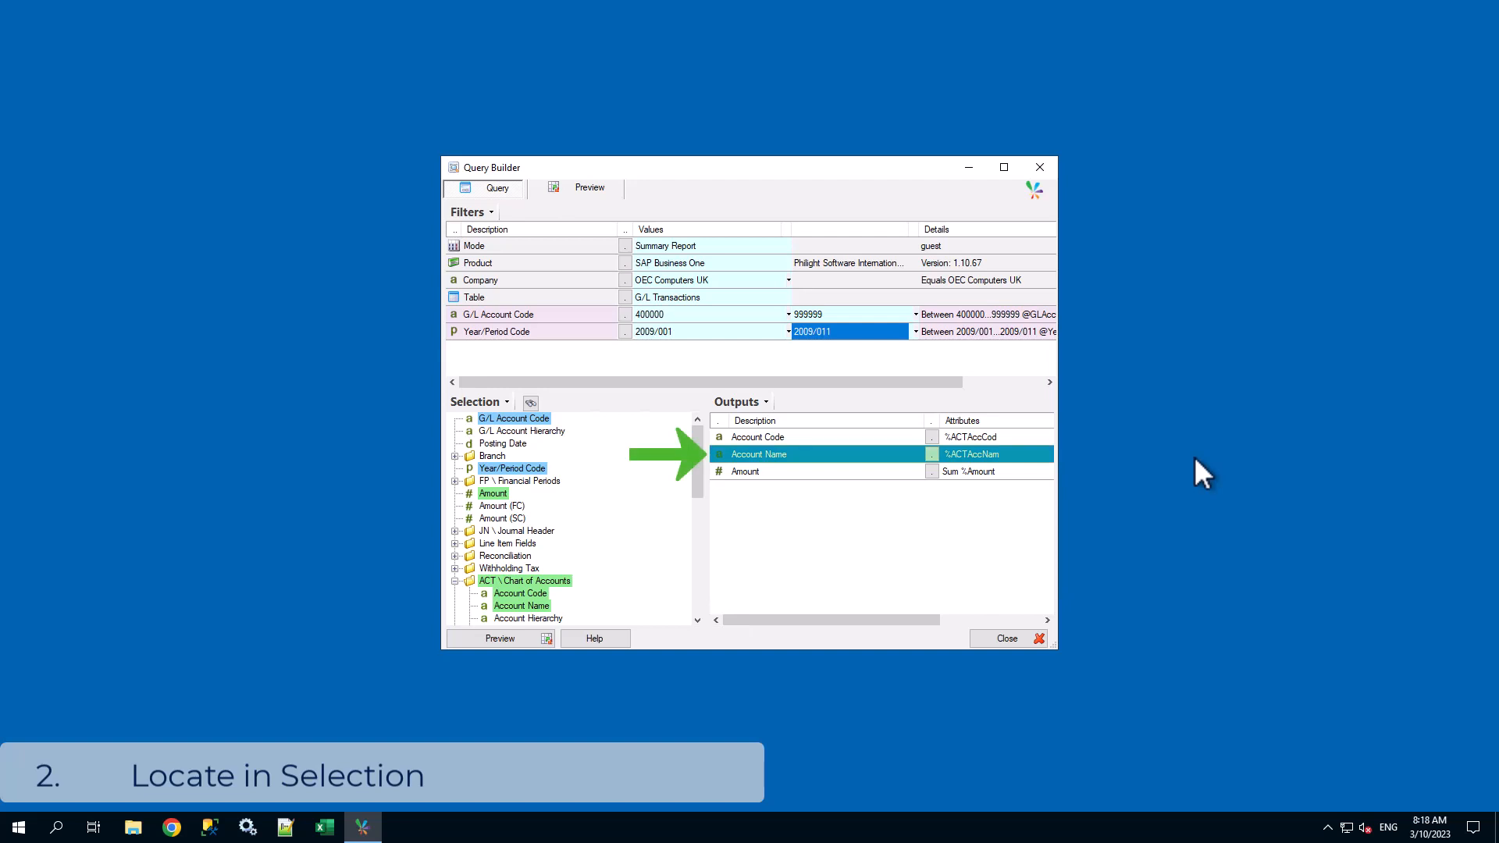
Step: Locate the Account Name output's source field in the selection tree
{"action": "right_click", "coordinate": [787, 457]}
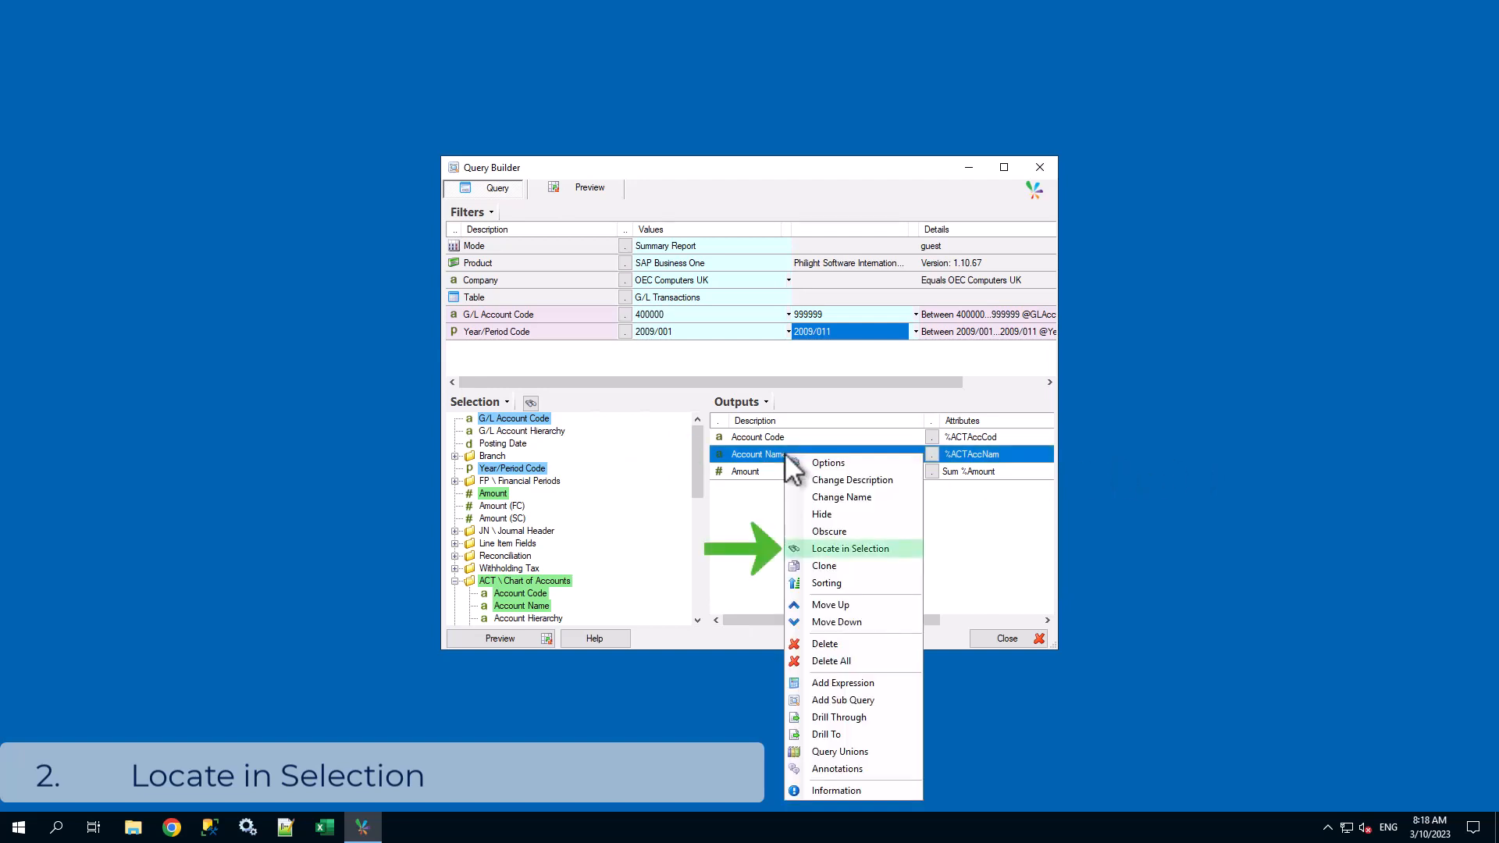
{"action": "left_click", "coordinate": [857, 548]}
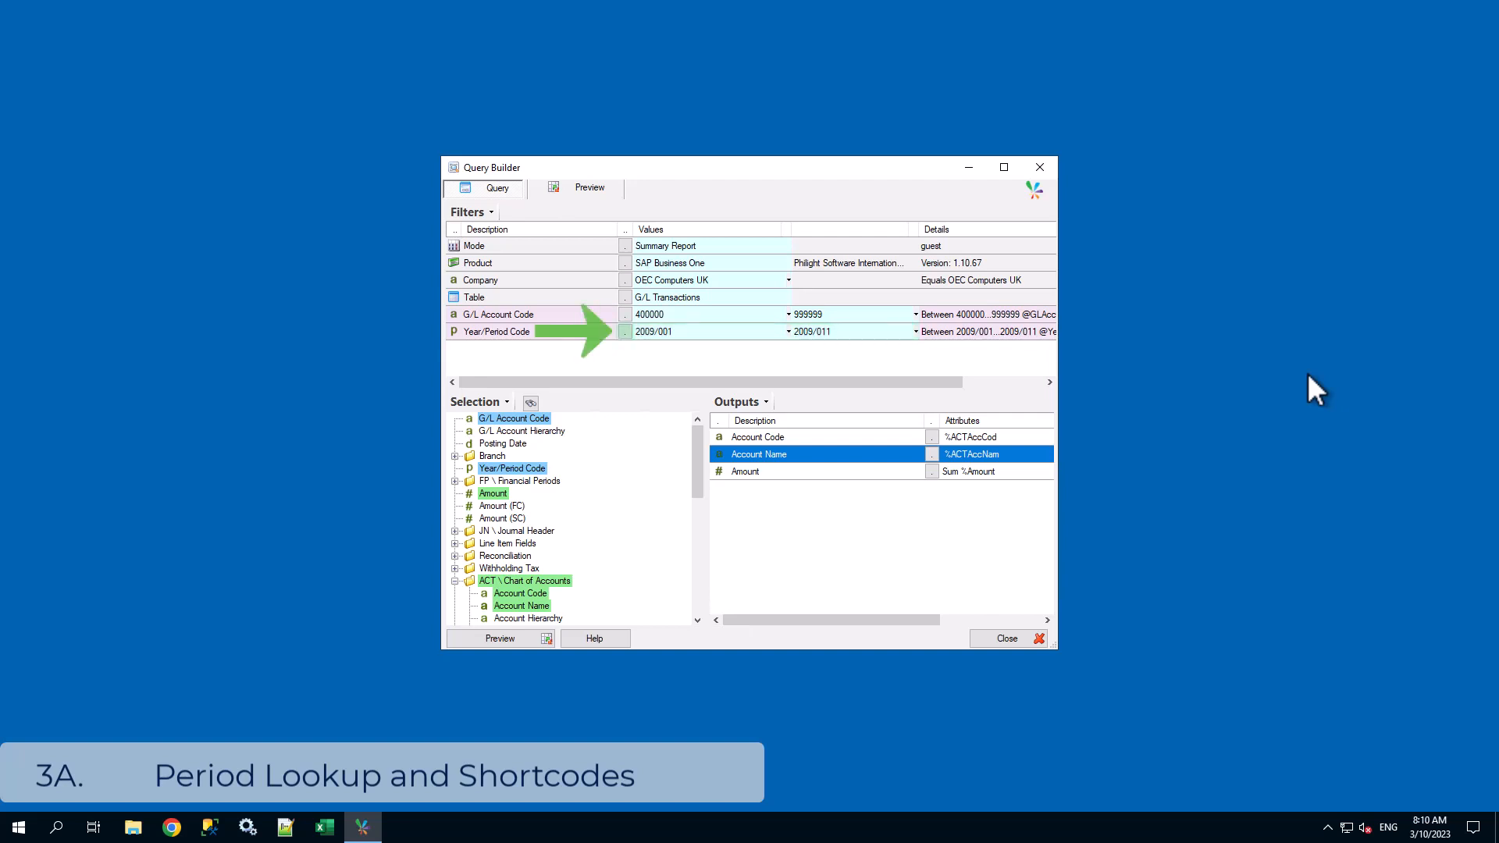
Step: Set the Year/Period Code filter to All Periods, preview the query results and return to the query
{"action": "left_click", "coordinate": [625, 331]}
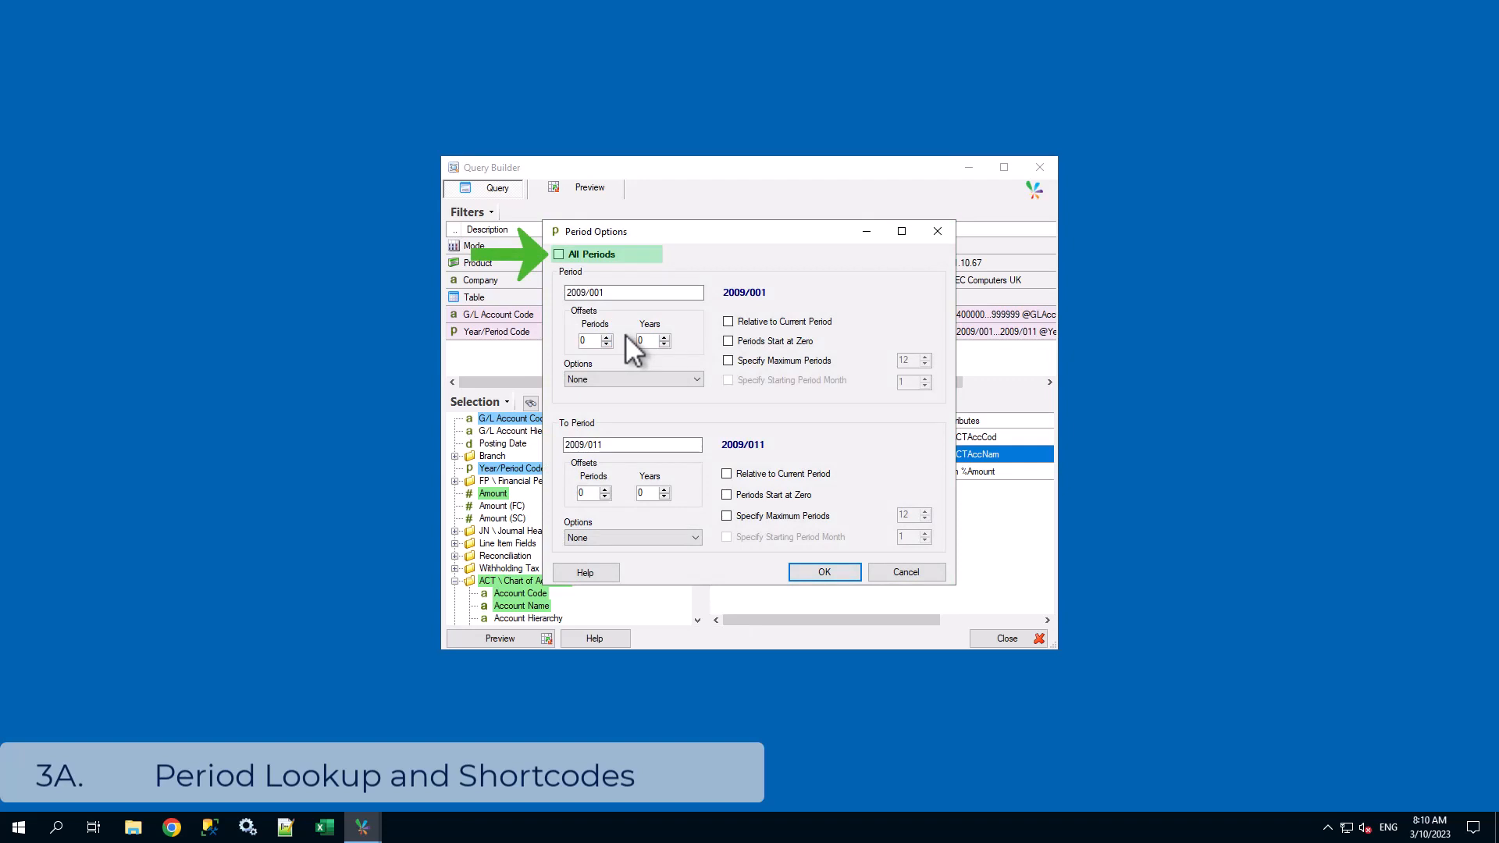
{"action": "left_click", "coordinate": [582, 255]}
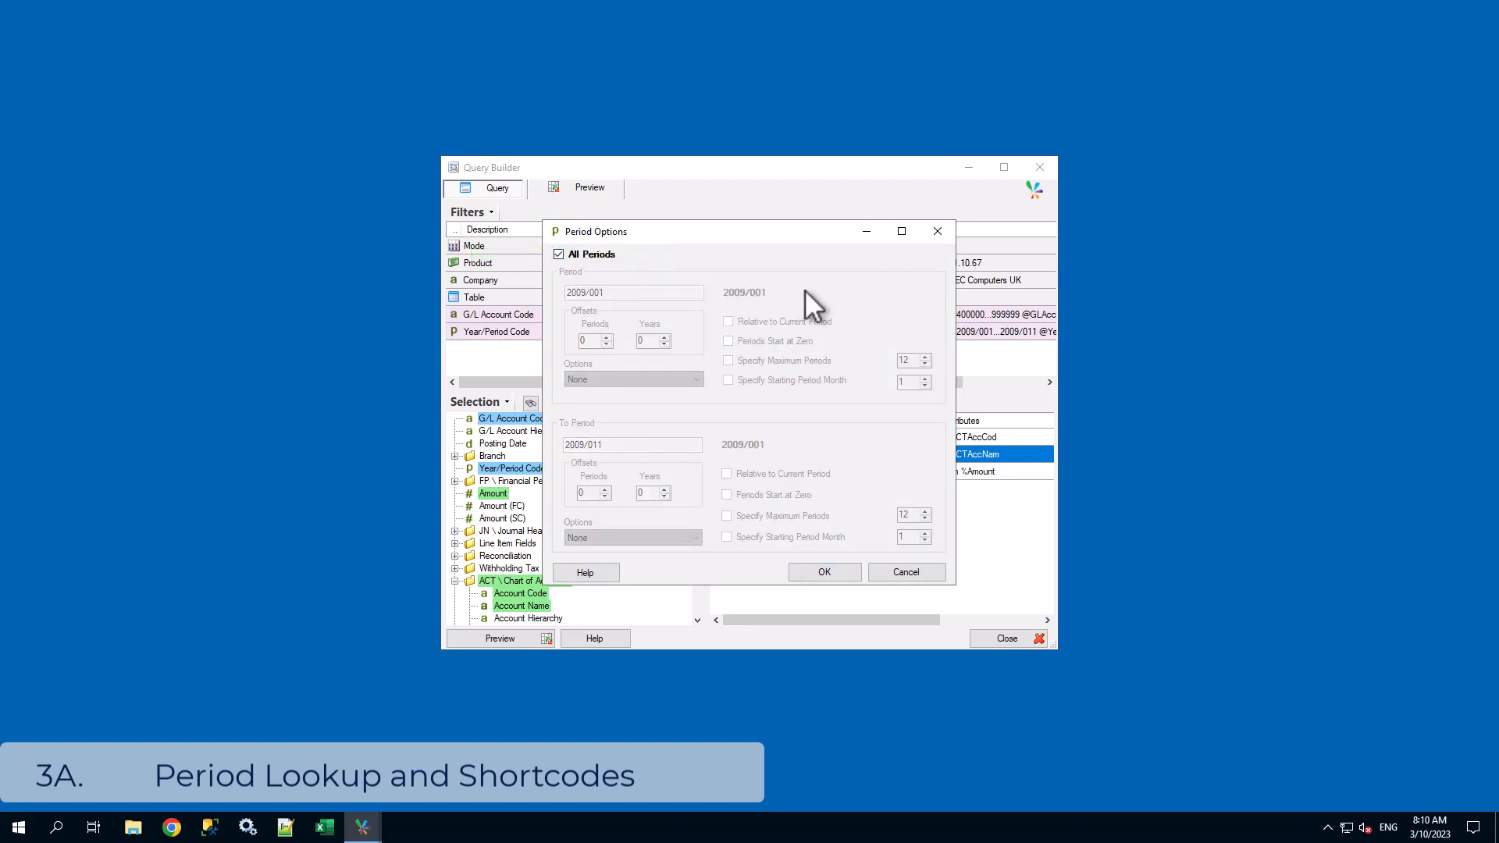
{"action": "left_click", "coordinate": [852, 574]}
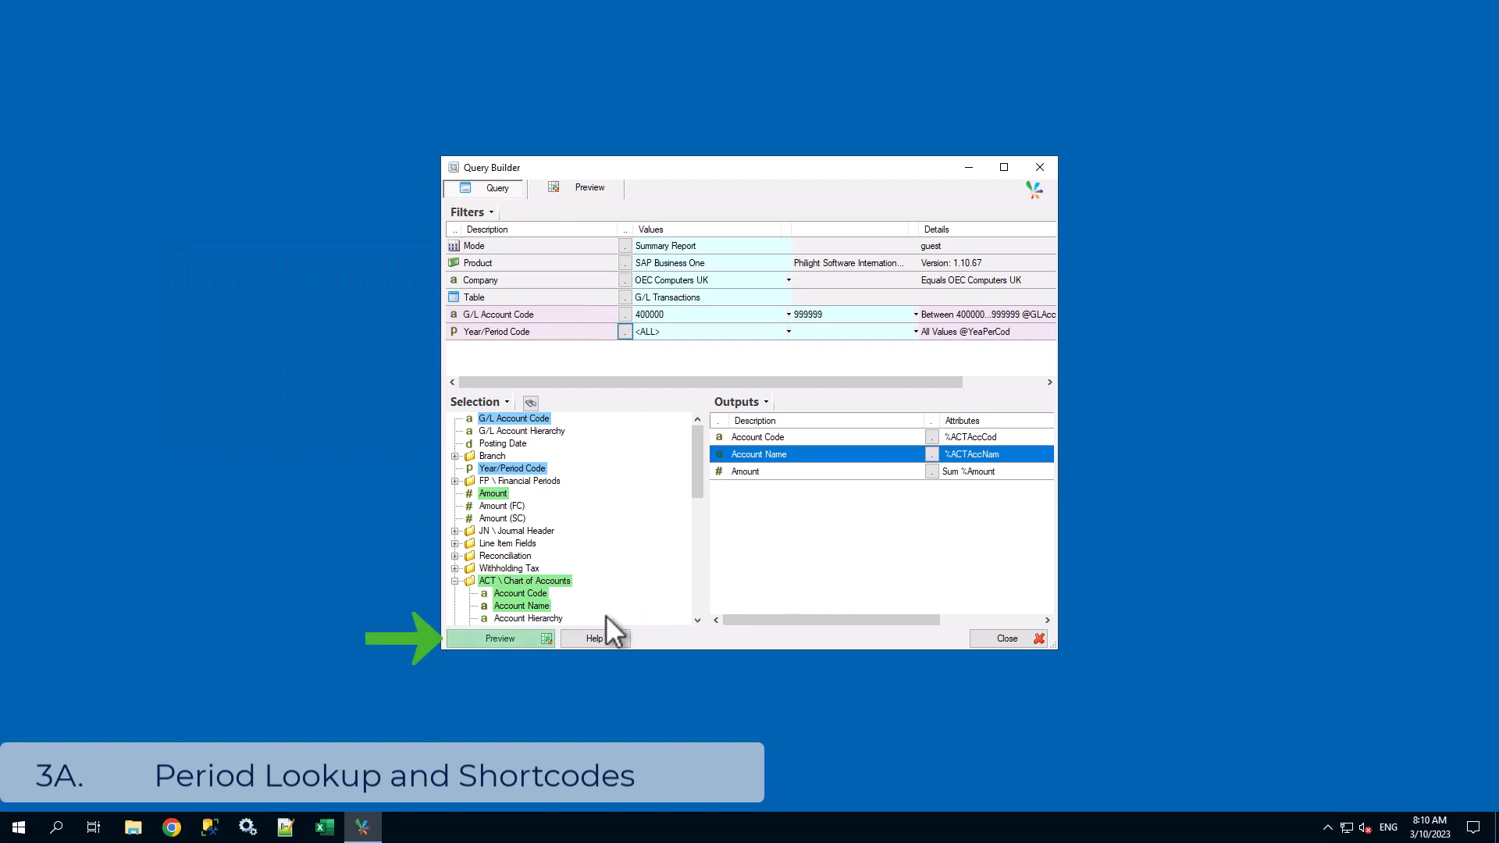
{"action": "left_click", "coordinate": [510, 636]}
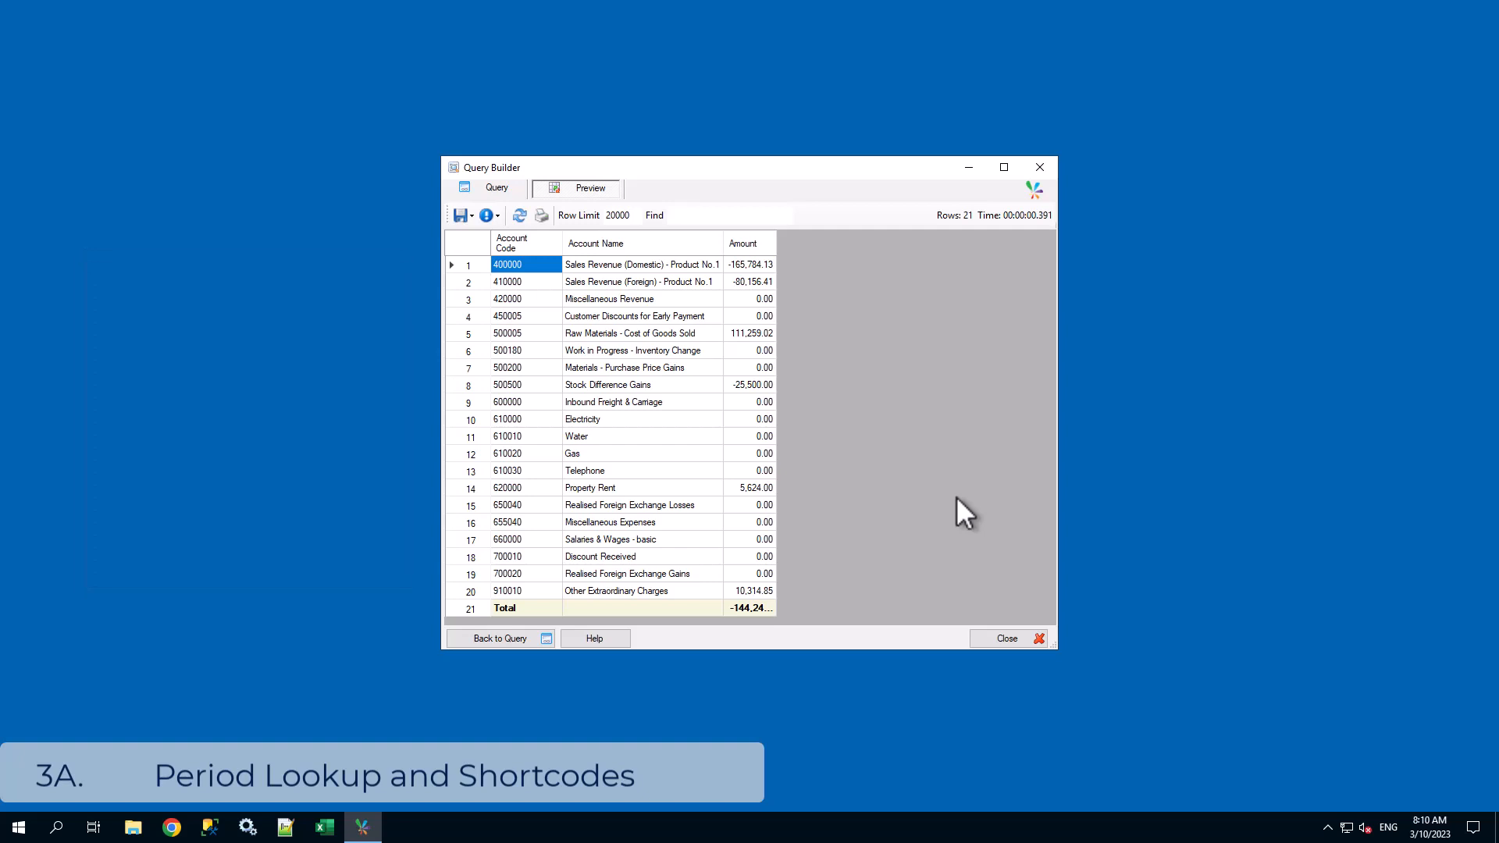
{"action": "left_click", "coordinate": [500, 639]}
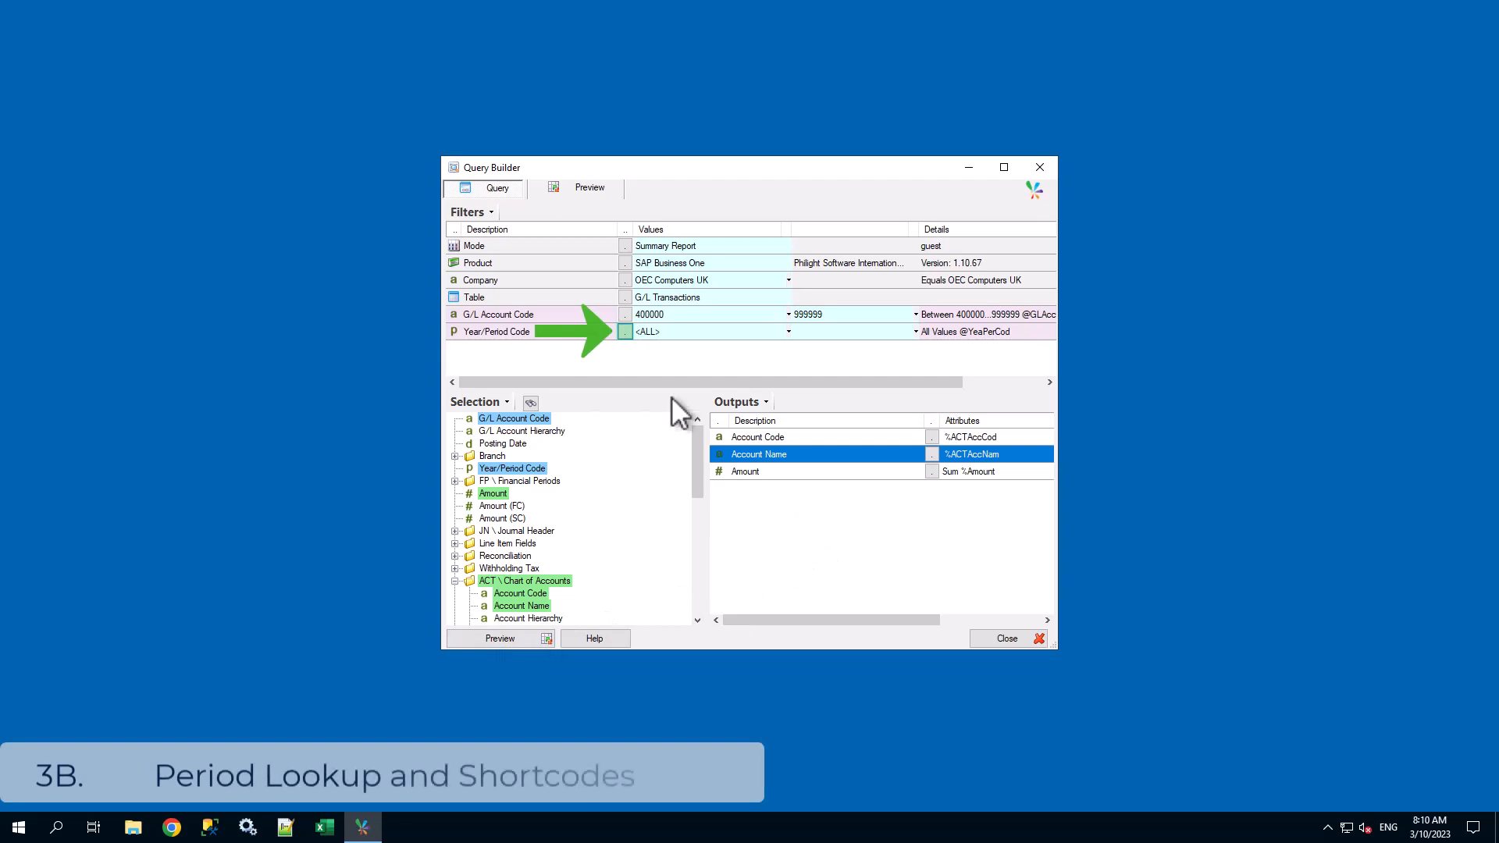
Step: Turn off All Periods so the Year/Period Code filter uses PERIOD for both ends, and preview the query before returning to it
{"action": "left_click", "coordinate": [625, 332]}
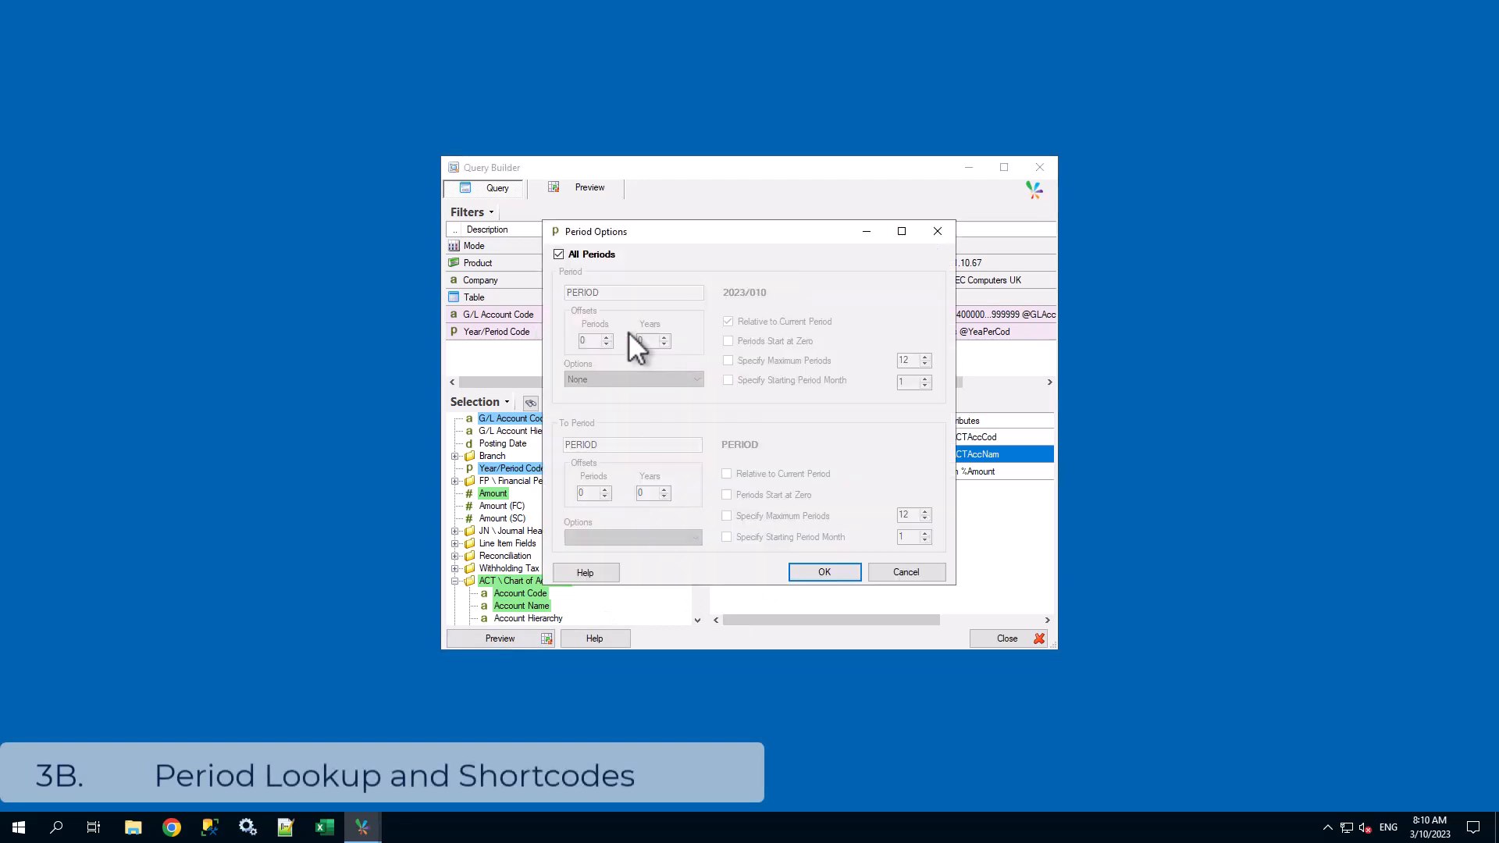
{"action": "left_click", "coordinate": [596, 260]}
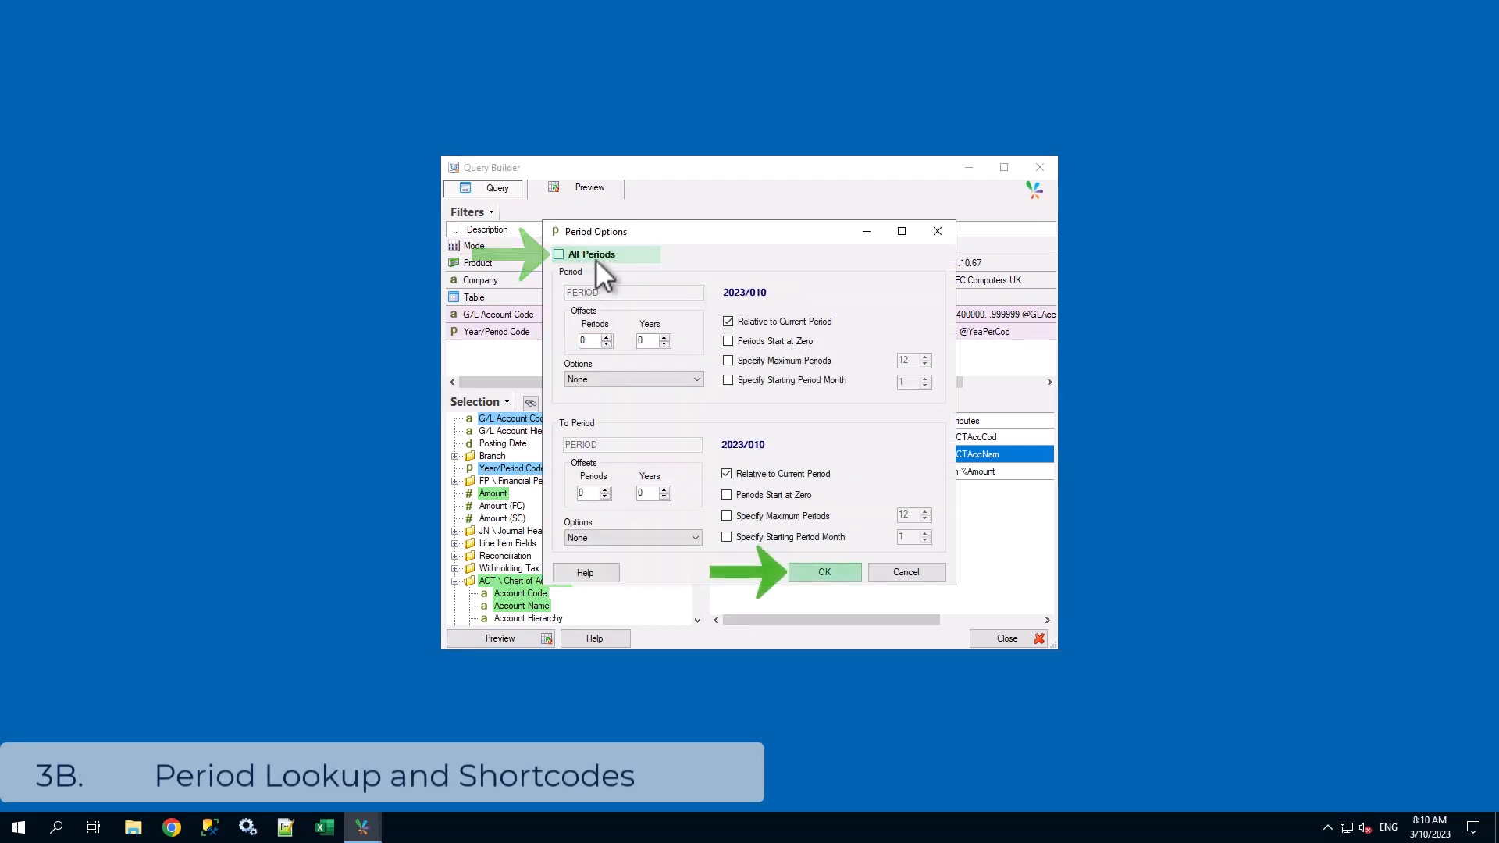
{"action": "left_click", "coordinate": [846, 576]}
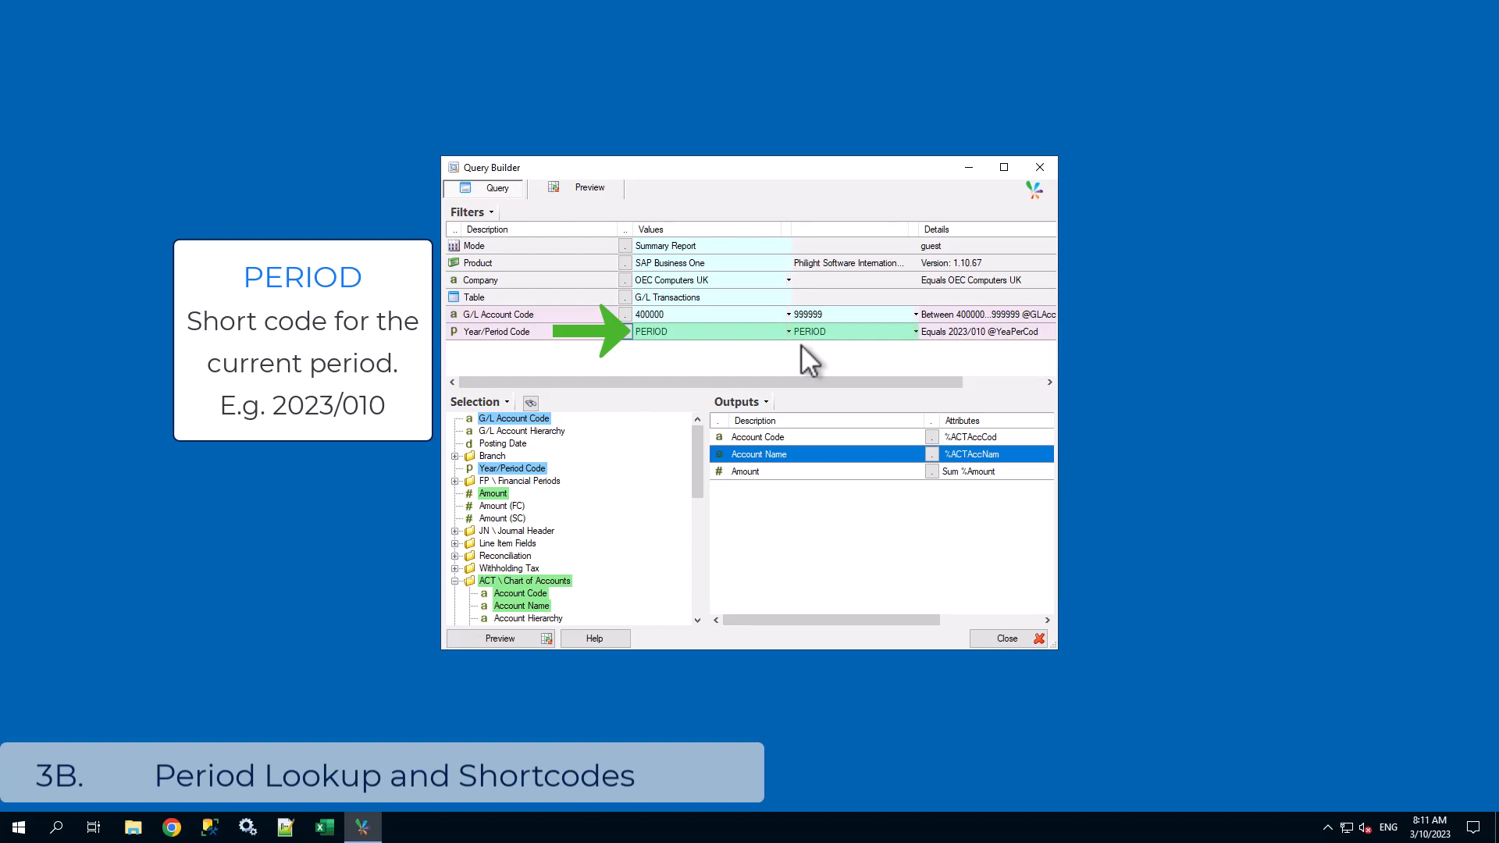
{"action": "left_click", "coordinate": [534, 639]}
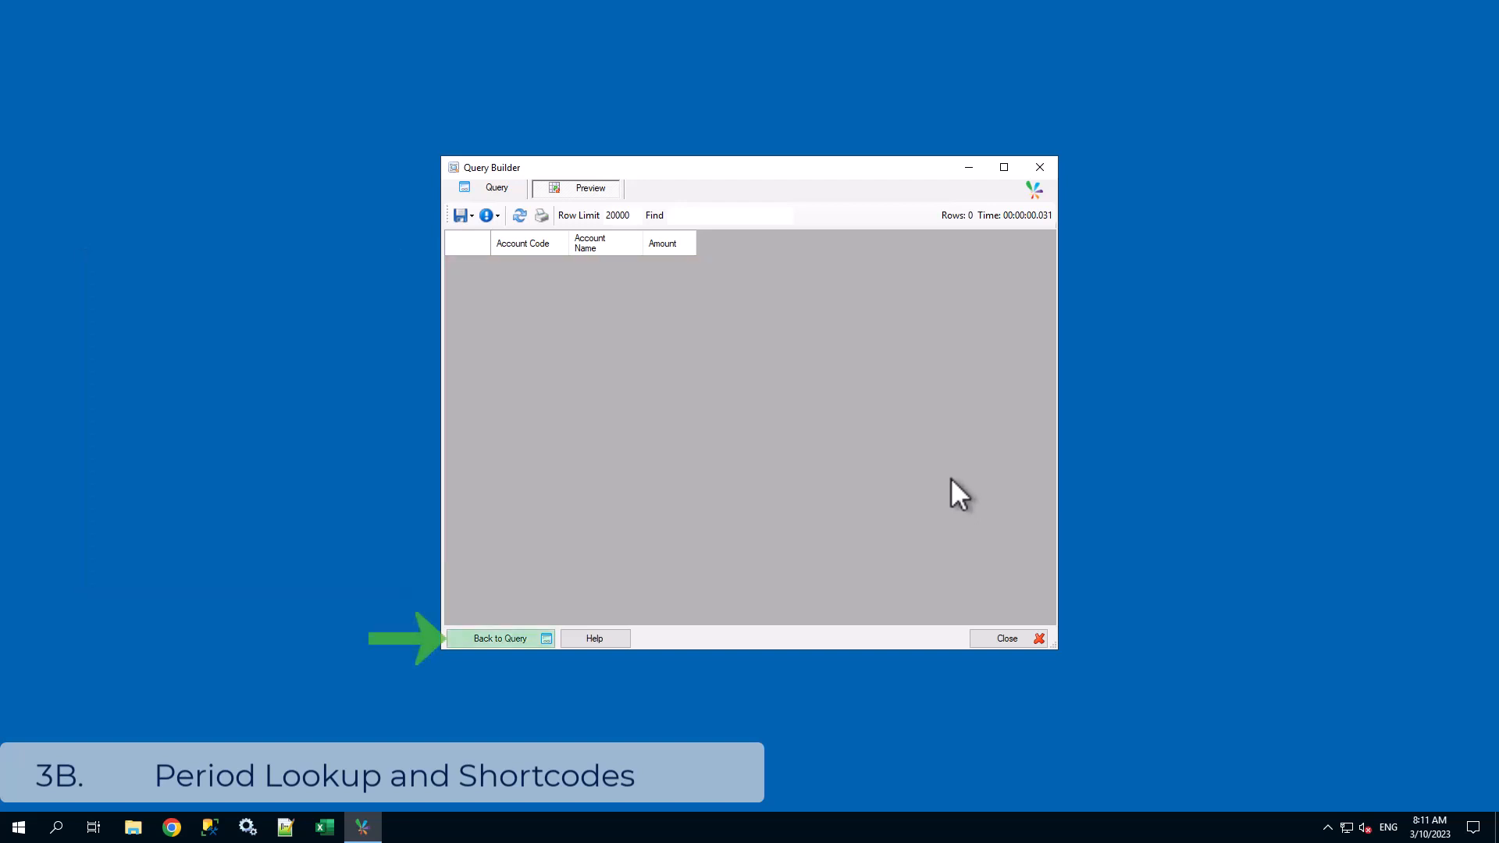
{"action": "left_click", "coordinate": [530, 639]}
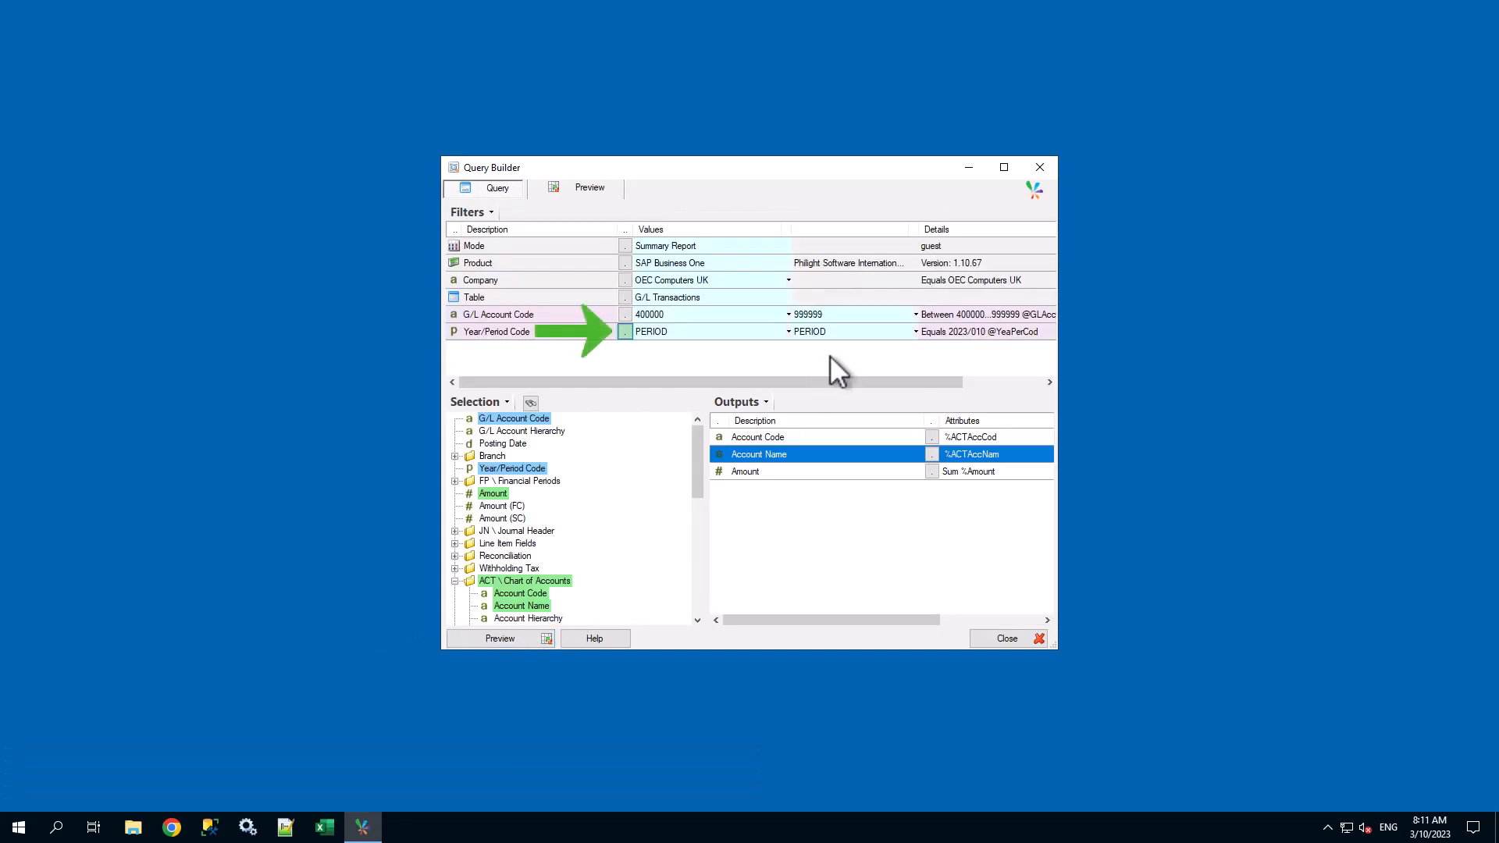
Step: Make both ends of the Year/Period Code filter fixed rather than relative, set each to 2009/001, and preview the query
{"action": "left_click", "coordinate": [624, 331]}
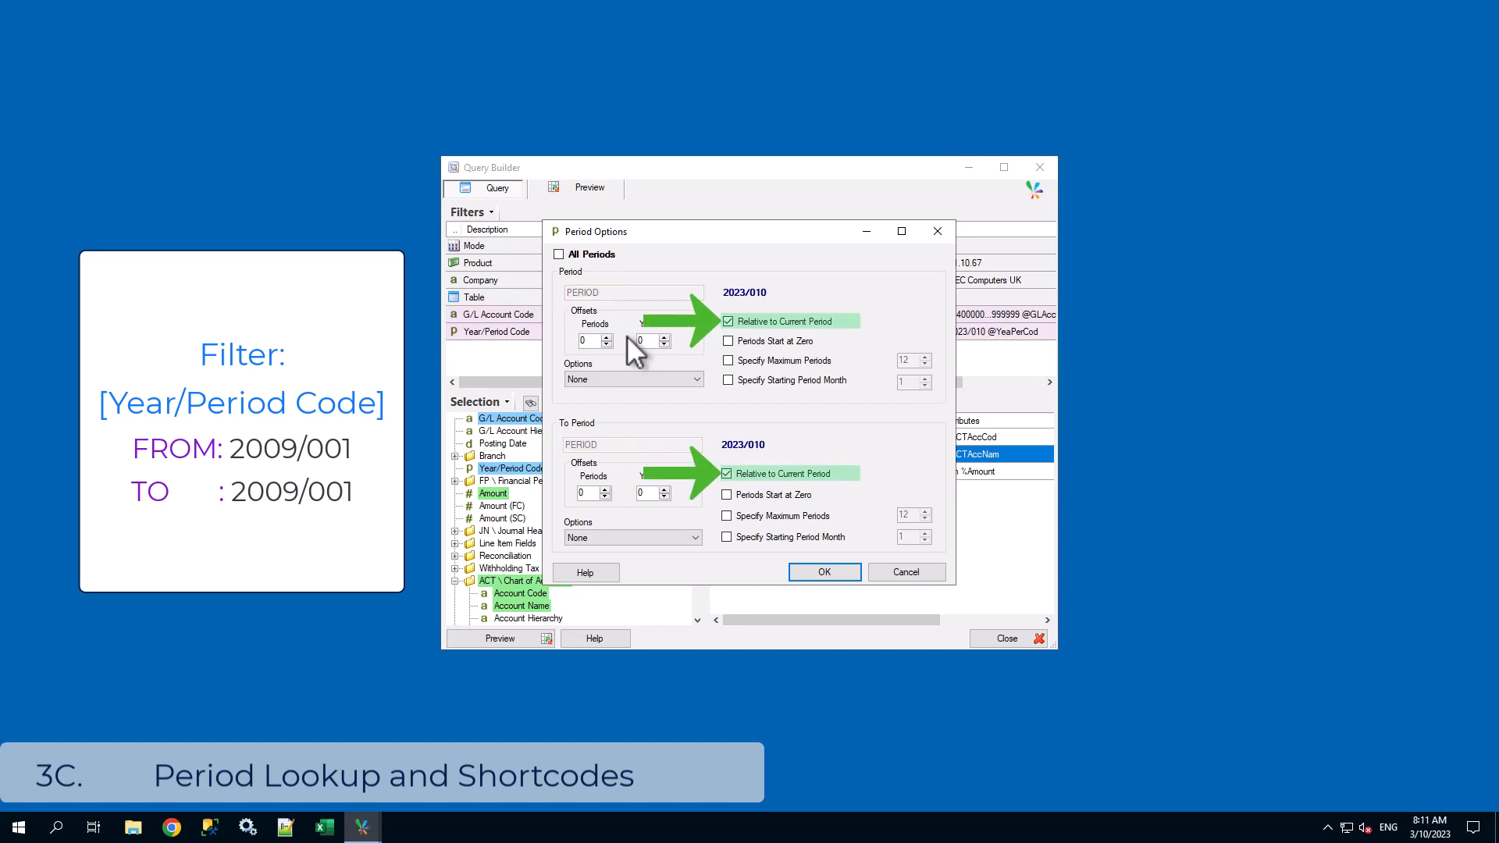
{"action": "left_click", "coordinate": [746, 323]}
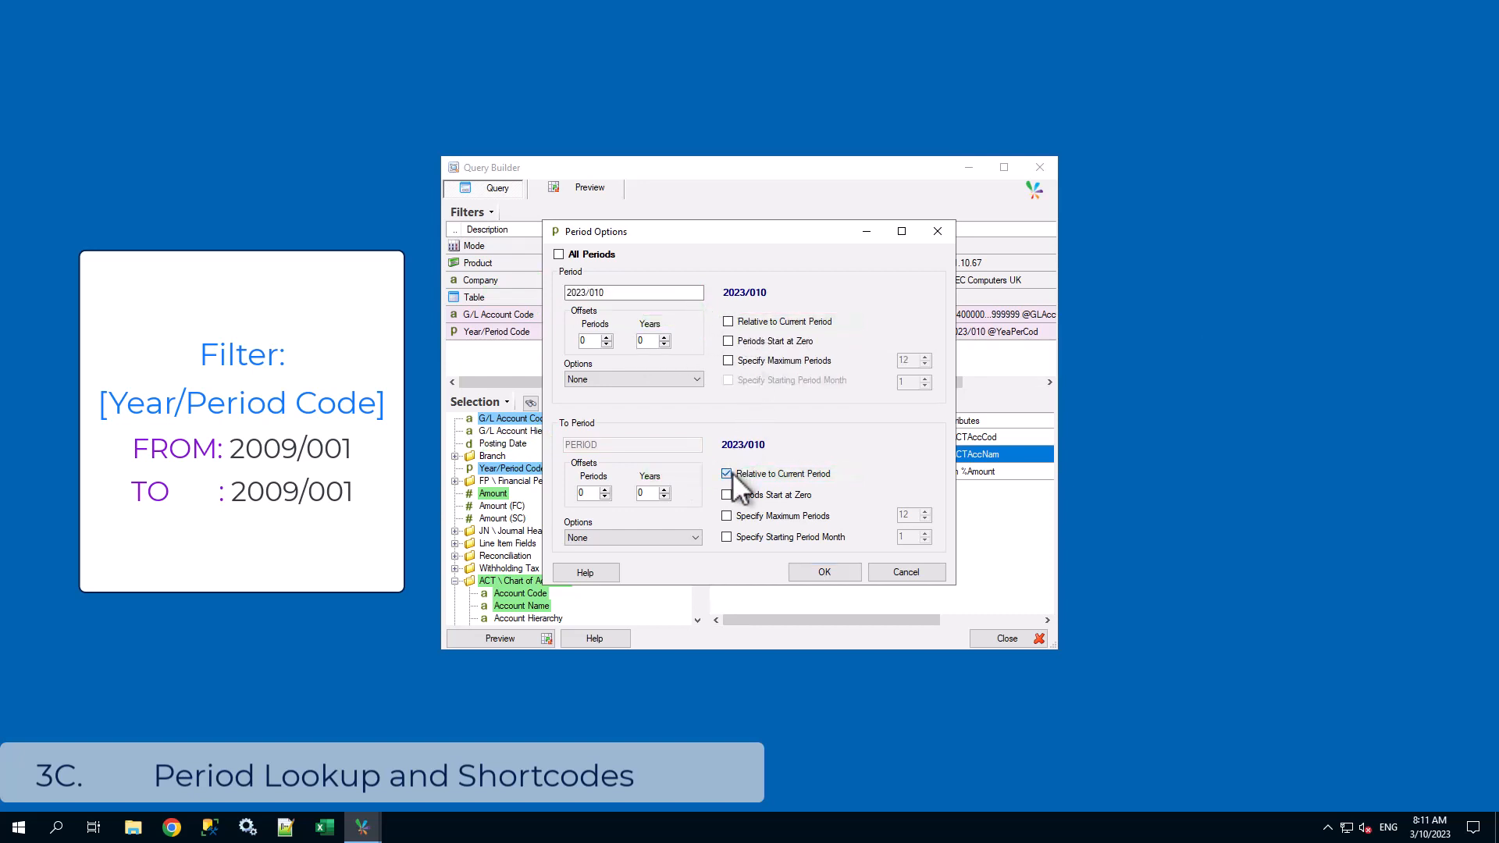
{"action": "left_click", "coordinate": [732, 471]}
{"action": "left_click", "coordinate": [565, 297]}
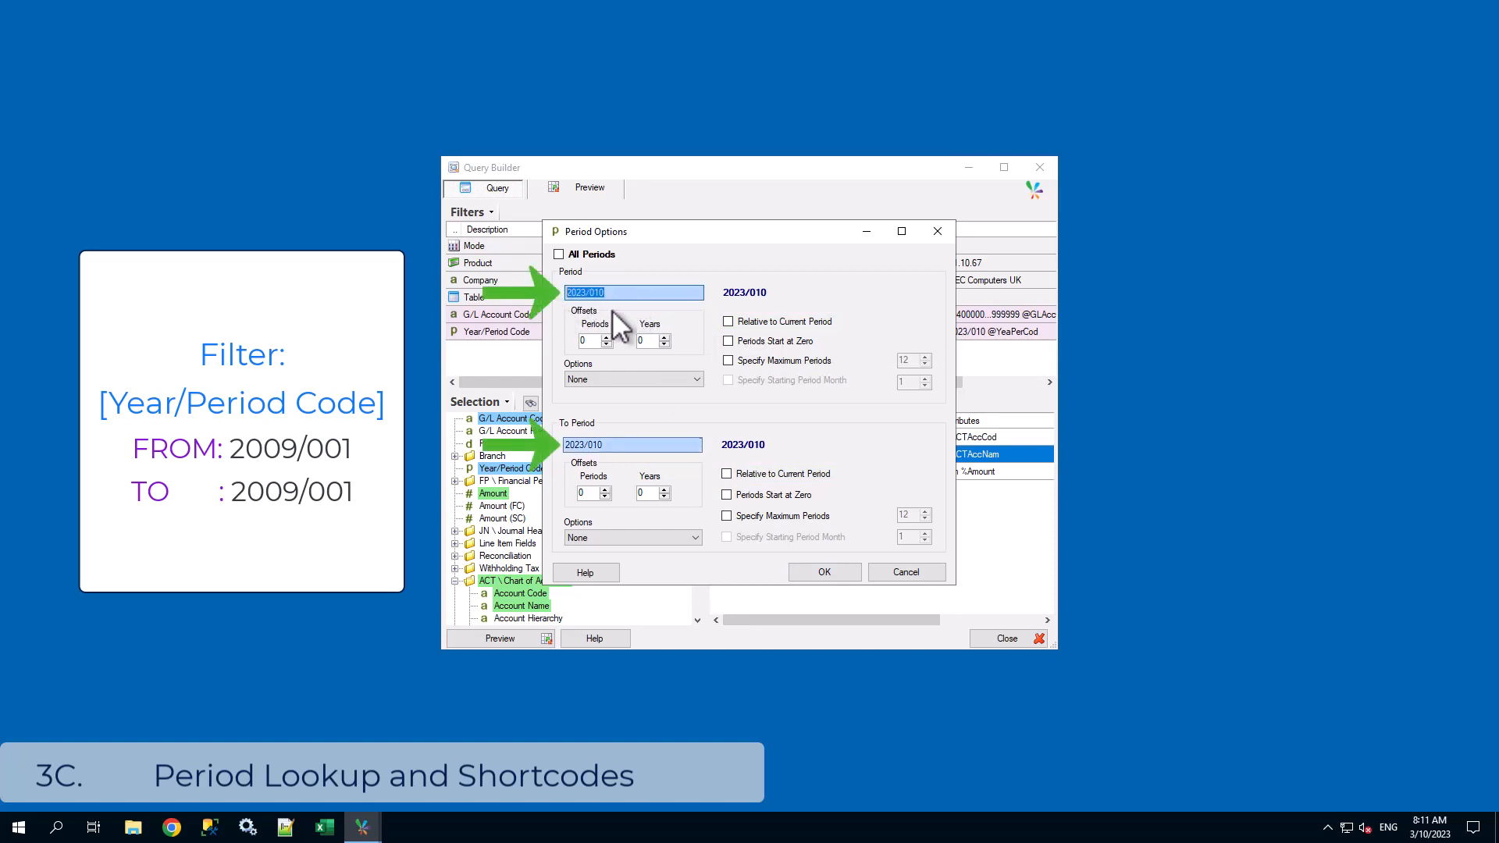
{"action": "type", "text": "2"}
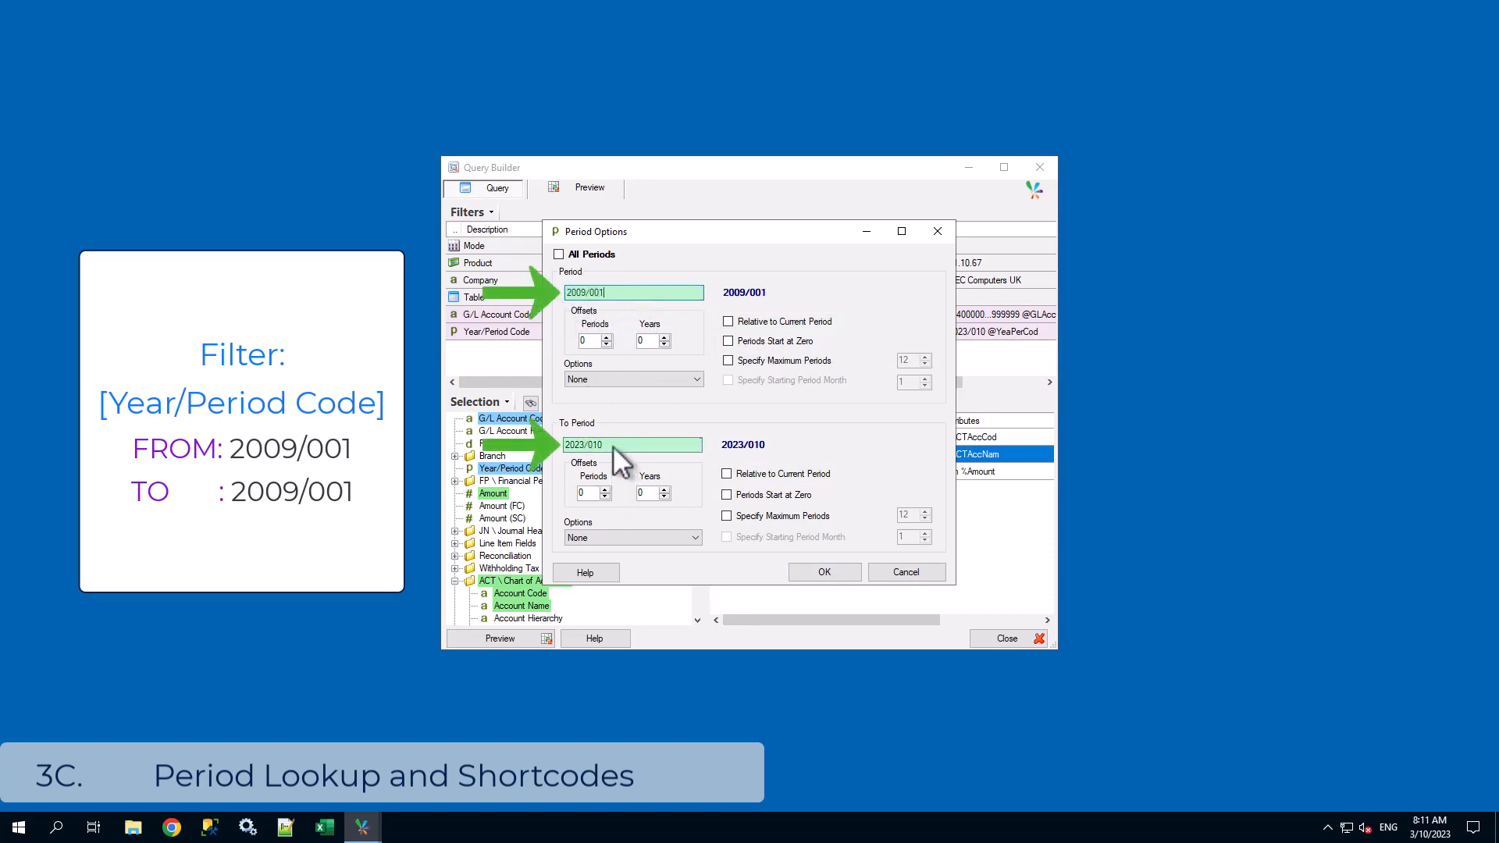
{"action": "left_click_drag", "start_coordinate": [612, 447], "coordinate": [563, 377]}
{"action": "type", "text": "2009/001"}
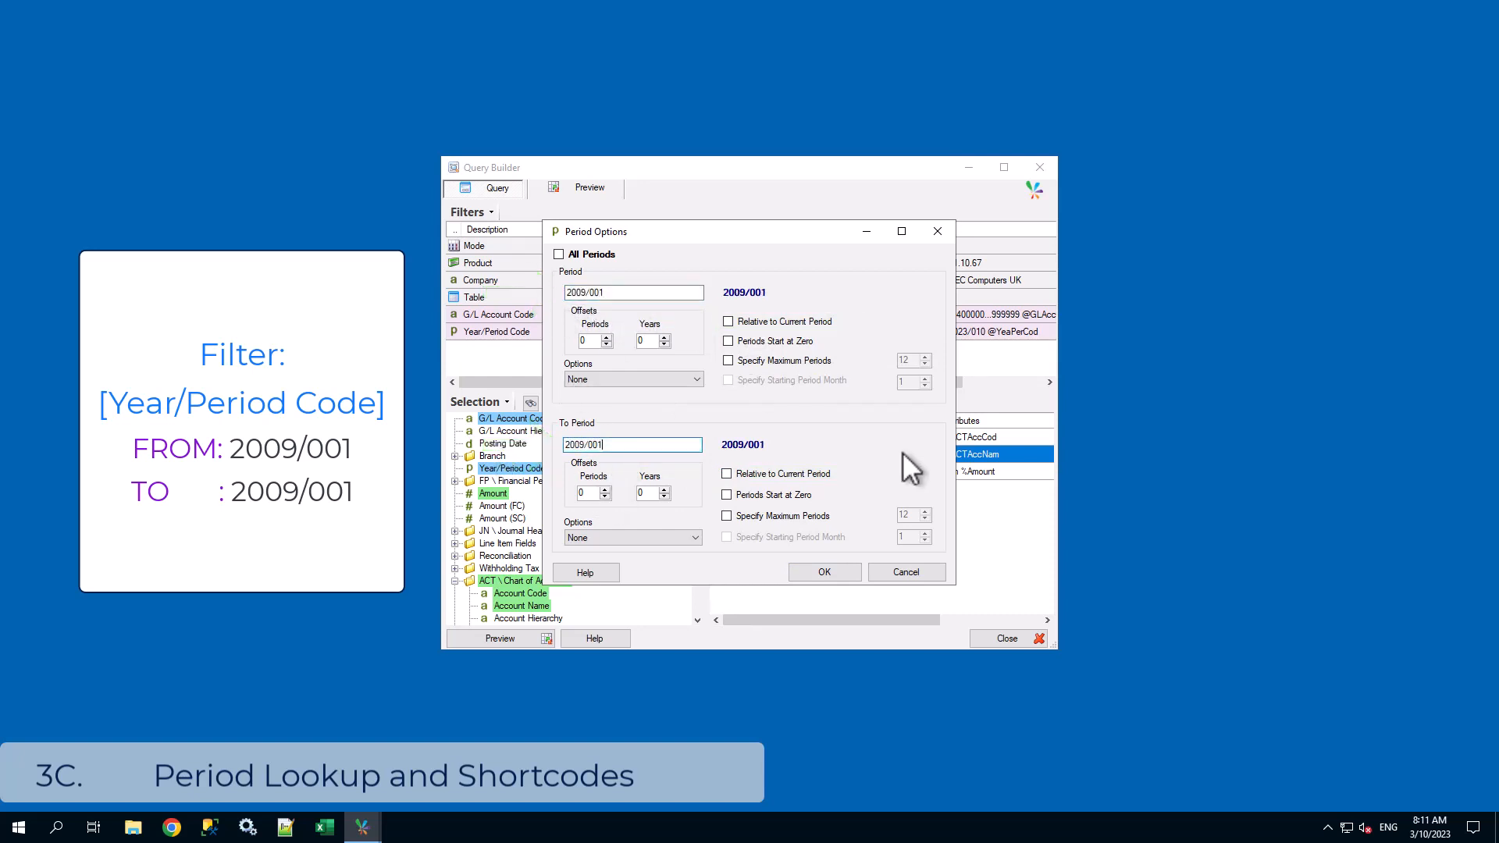
{"action": "left_click", "coordinate": [824, 572]}
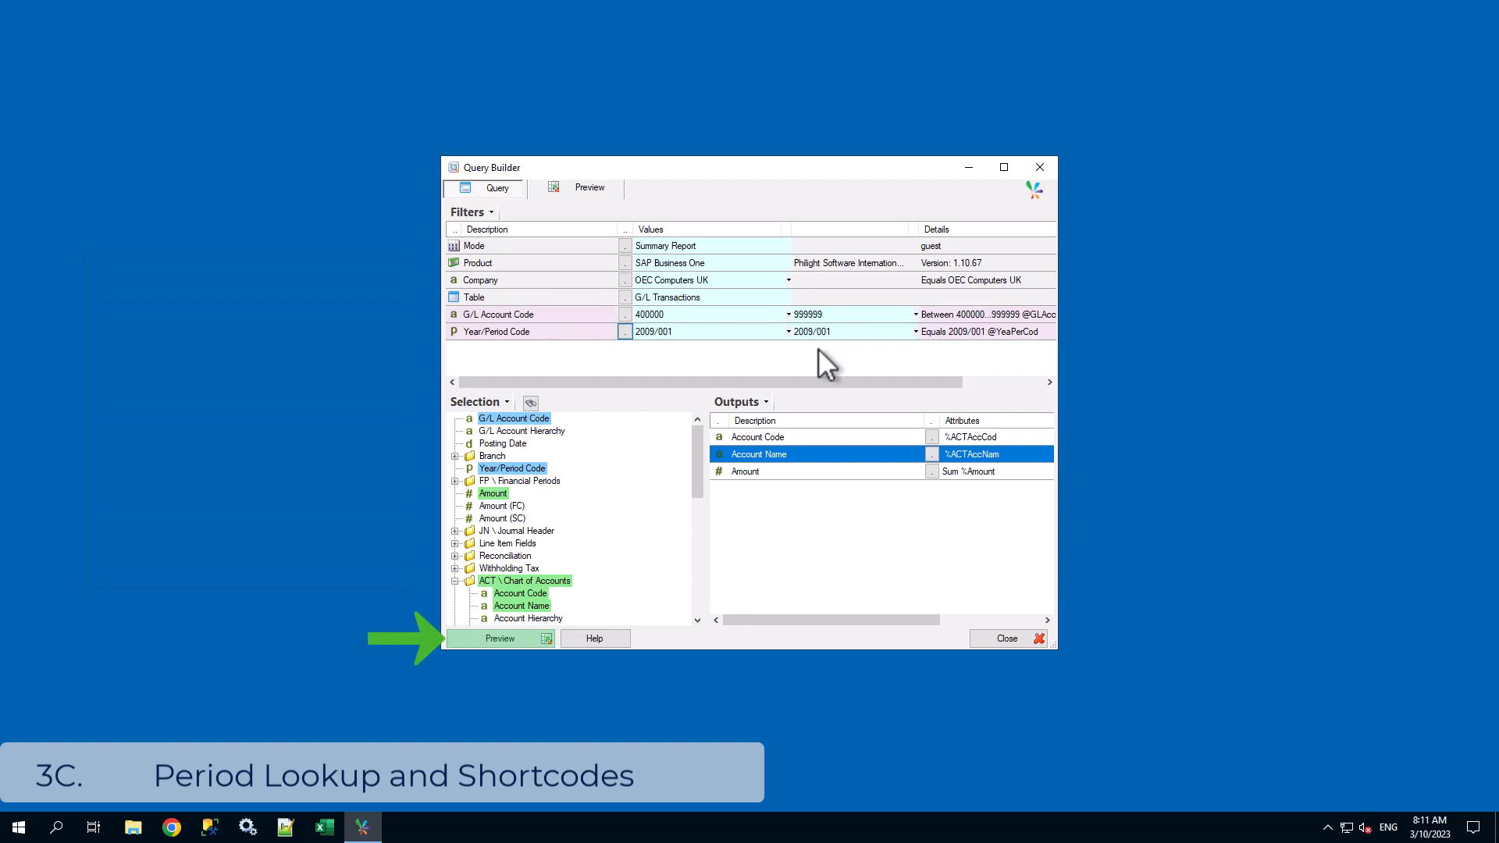
{"action": "left_click", "coordinate": [485, 639]}
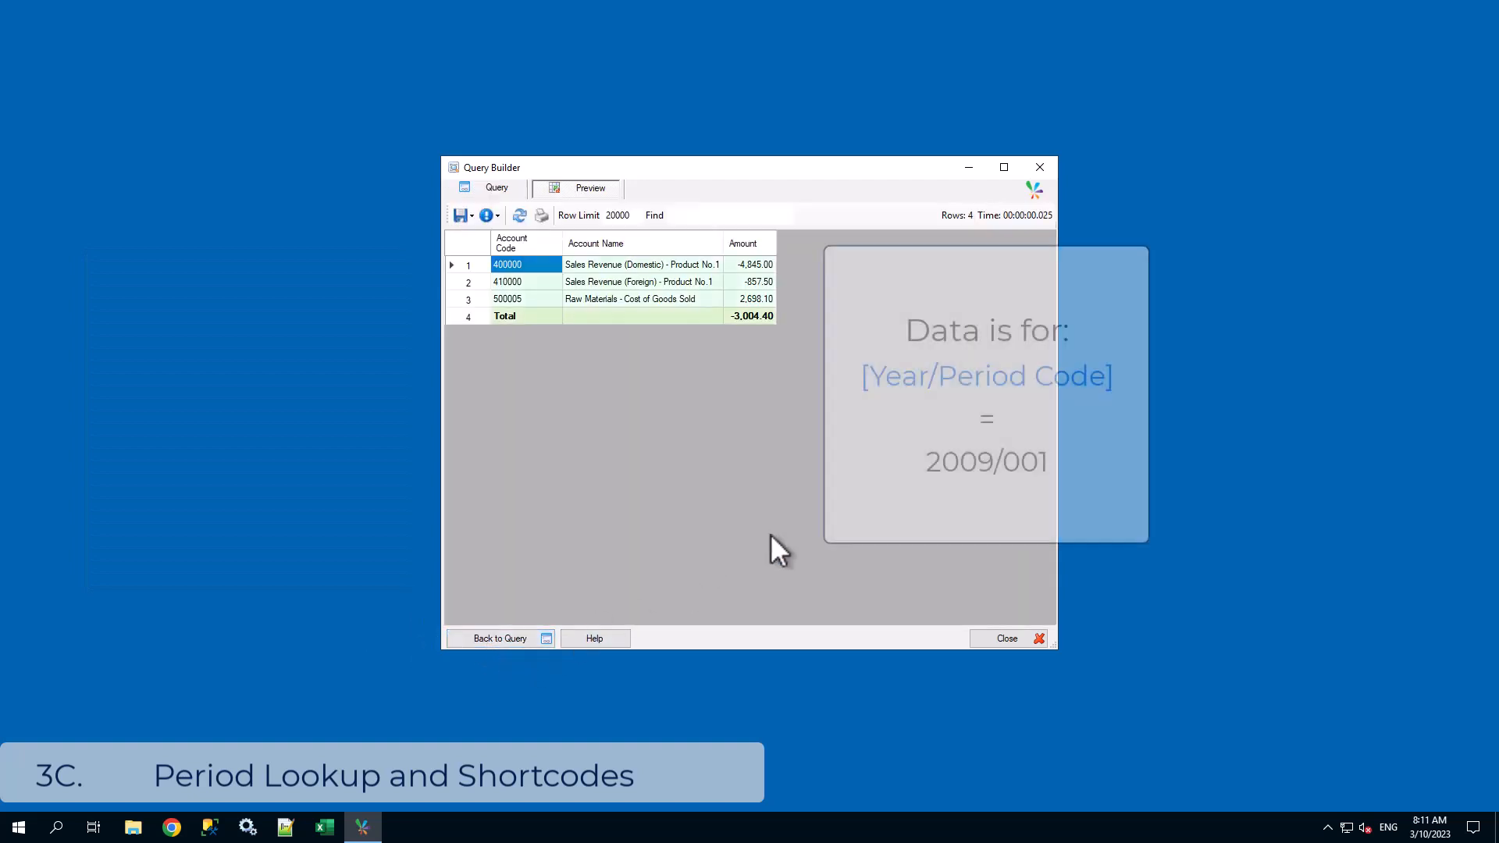